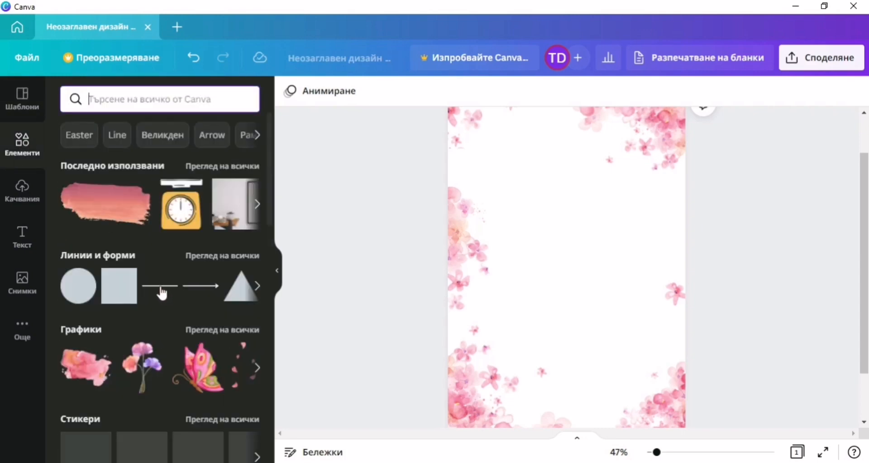
Add a horizontal line and stretch it across the upper part of the floral page.
{"action": "left_click", "coordinate": [168, 299]}
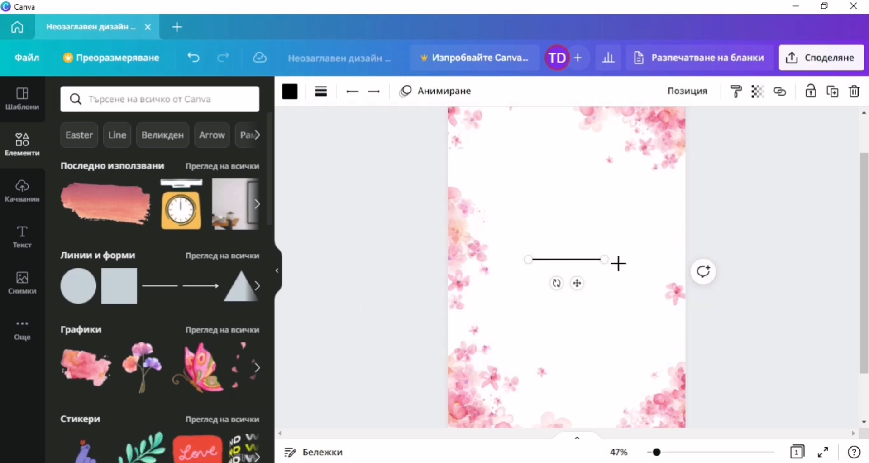
{"action": "left_click_drag", "start_coordinate": [618, 263], "coordinate": [679, 262]}
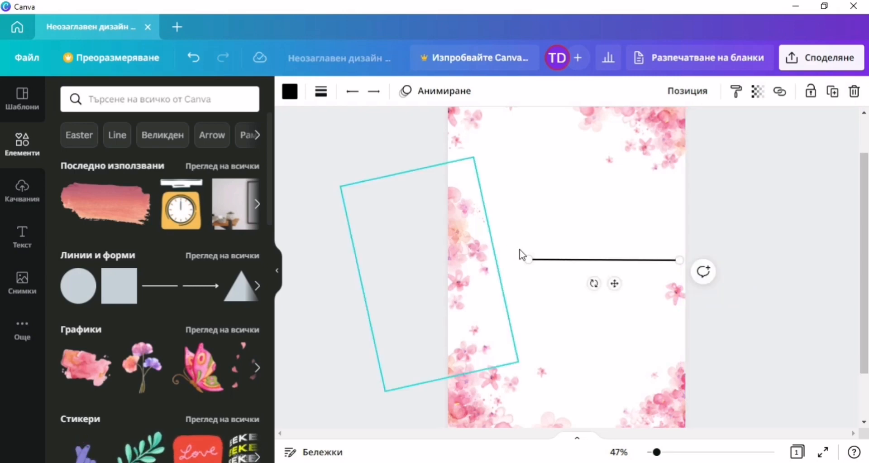
{"action": "left_click_drag", "start_coordinate": [529, 259], "coordinate": [477, 261]}
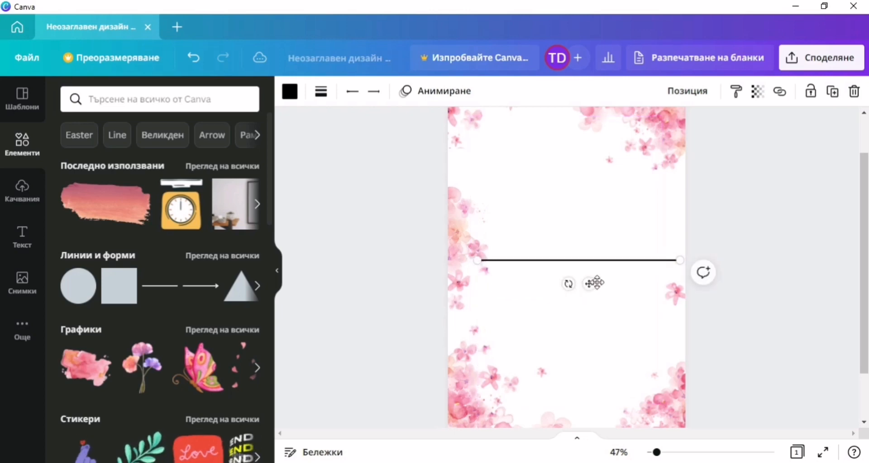
{"action": "left_click_drag", "start_coordinate": [588, 283], "coordinate": [582, 217]}
{"action": "left_click_drag", "start_coordinate": [664, 196], "coordinate": [661, 196]}
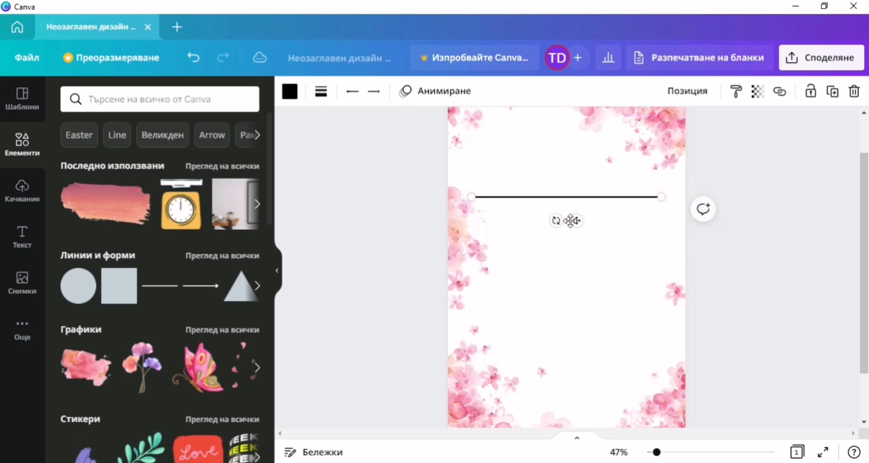
{"action": "left_click_drag", "start_coordinate": [577, 218], "coordinate": [576, 215]}
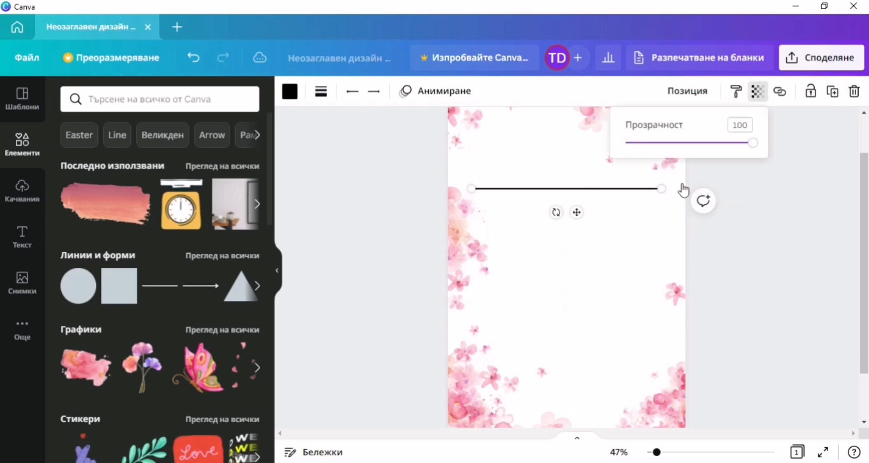
Make the line semi-transparent and light pink.
{"action": "left_click_drag", "start_coordinate": [749, 144], "coordinate": [680, 166]}
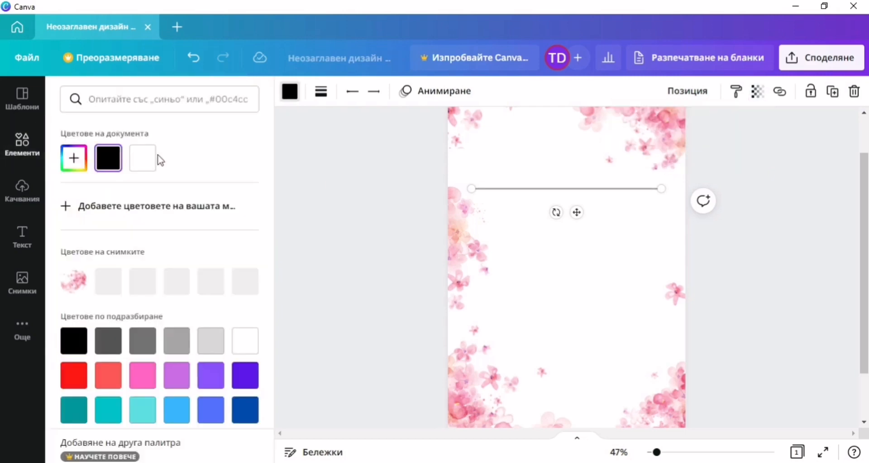
{"action": "left_click", "coordinate": [176, 283]}
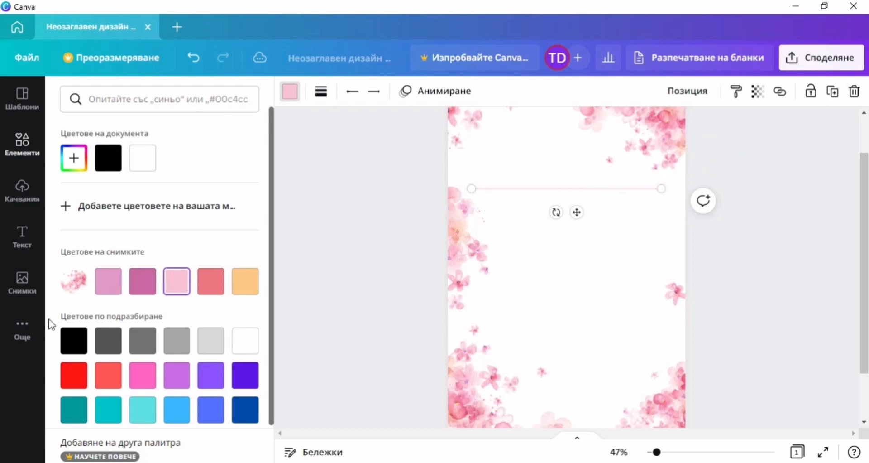
{"action": "left_click", "coordinate": [286, 133]}
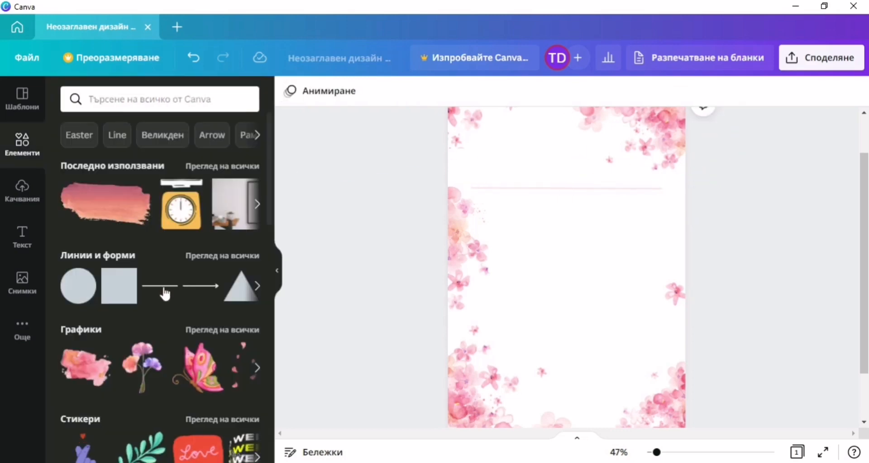
{"action": "left_click", "coordinate": [165, 293]}
Stretch the second line, place it just below the first, and set transparency to 40.
{"action": "left_click_drag", "start_coordinate": [570, 266], "coordinate": [662, 188]}
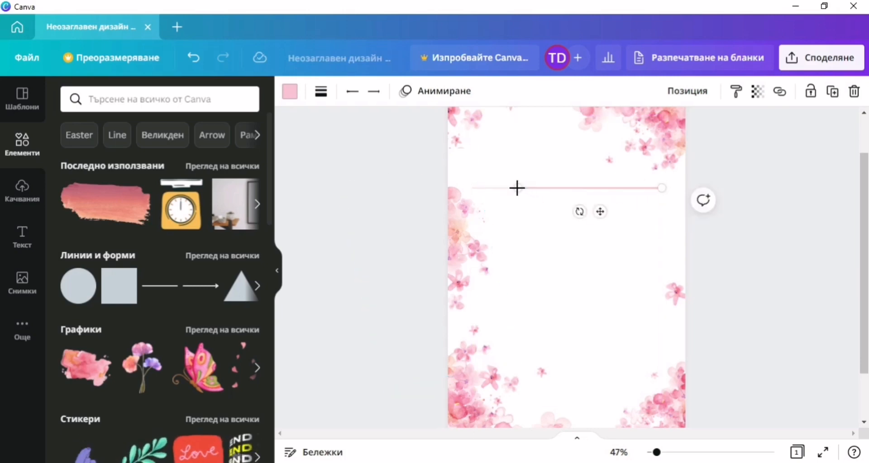
{"action": "left_click_drag", "start_coordinate": [517, 187], "coordinate": [472, 187]}
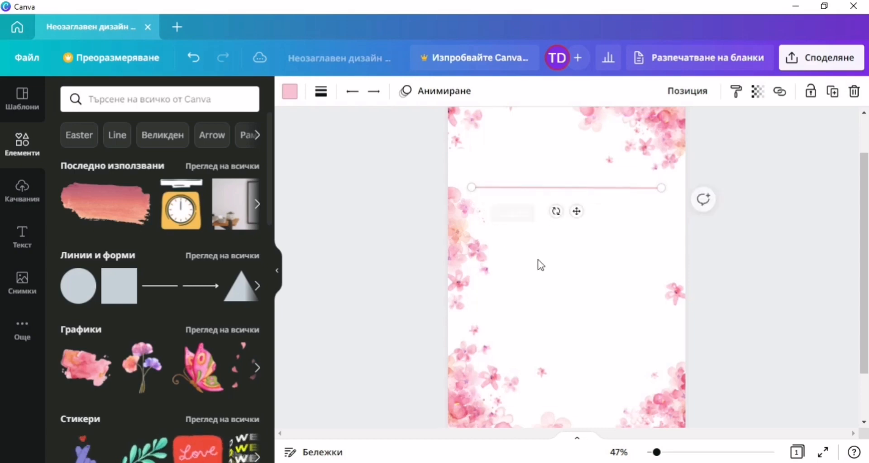
{"action": "left_click_drag", "start_coordinate": [575, 210], "coordinate": [577, 255]}
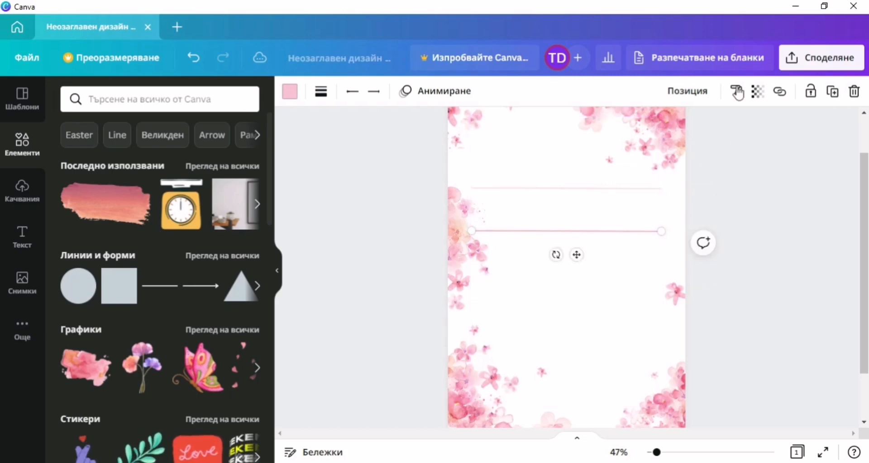
{"action": "left_click", "coordinate": [758, 91]}
{"action": "left_click_drag", "start_coordinate": [745, 145], "coordinate": [678, 157]}
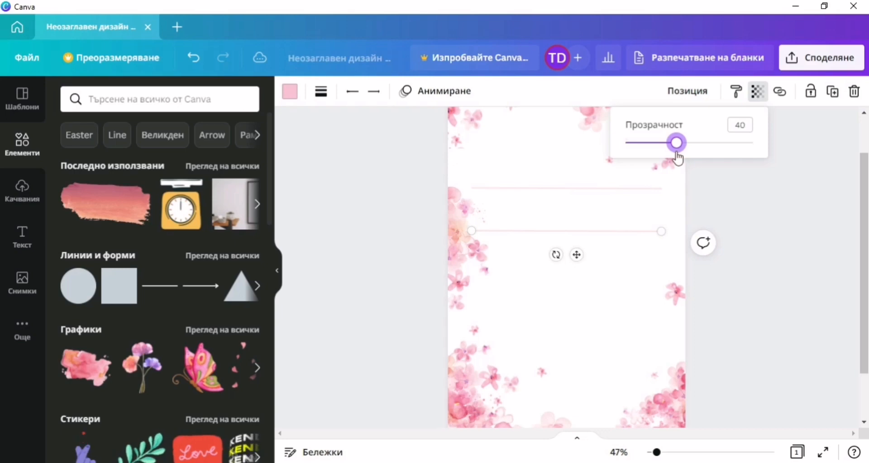
{"action": "left_click", "coordinate": [763, 217]}
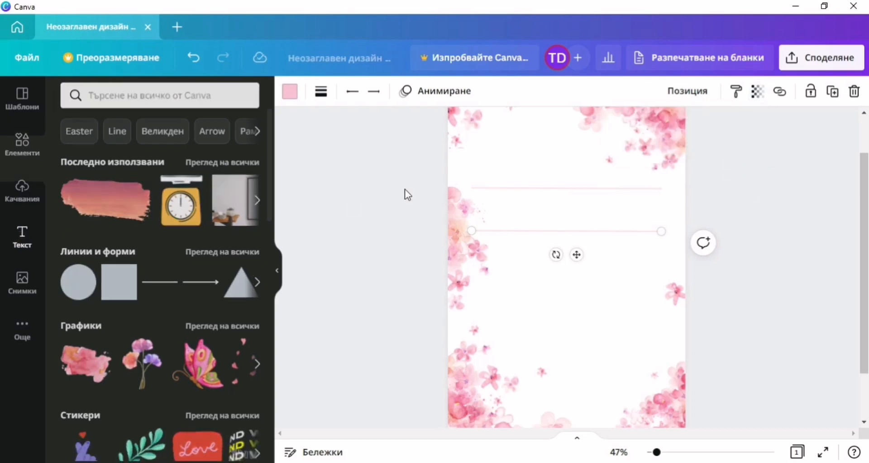
{"action": "left_click", "coordinate": [22, 235]}
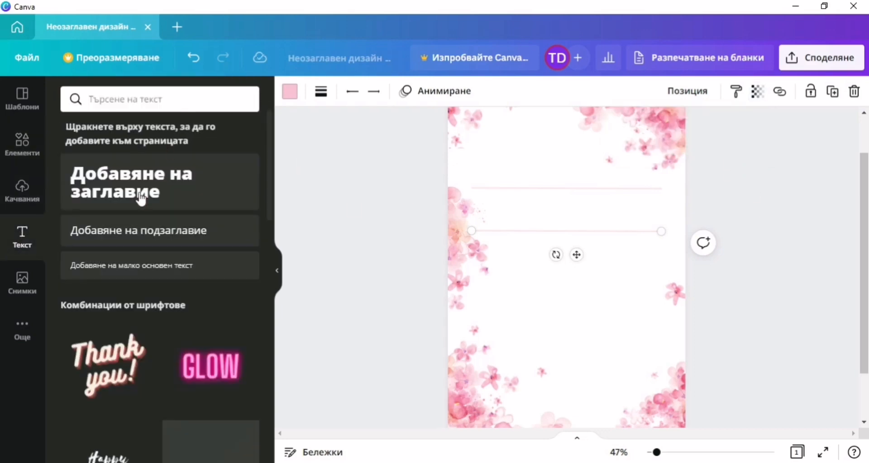
Add a heading reading 'Добре дошла,' plus the baby's name, removing stray spaces before punctuation.
{"action": "key", "text": "t"}
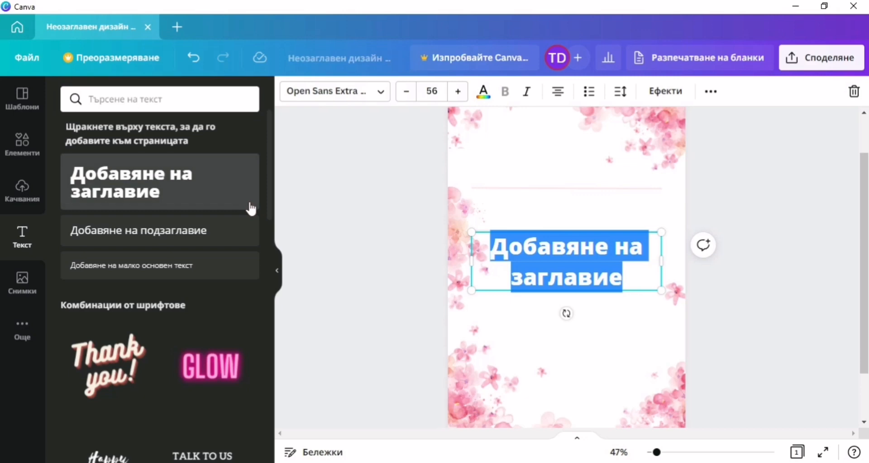
{"action": "type", "text": "До"}
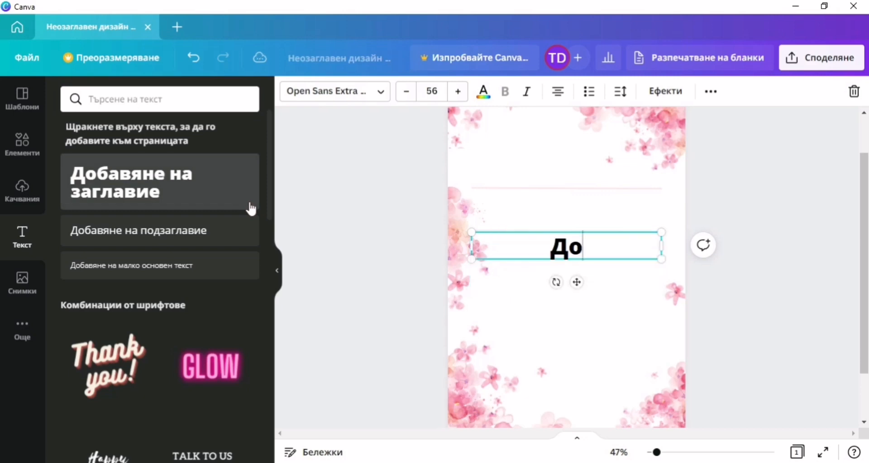
{"action": "type", "text": "бре Дош"}
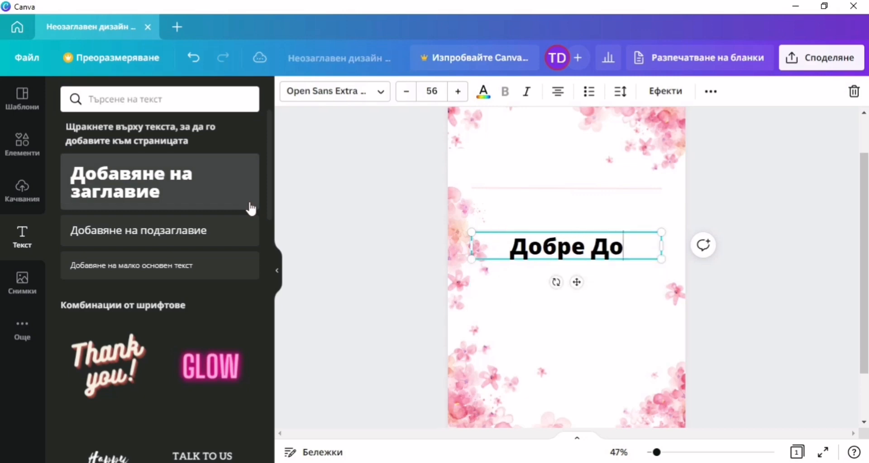
{"action": "key", "text": "BackSpace"}
{"action": "key", "text": "BackSpace"}
{"action": "key", "text": "BackSpace"}
{"action": "key", "text": "BackSpace"}
{"action": "type", "text": "дошла"}
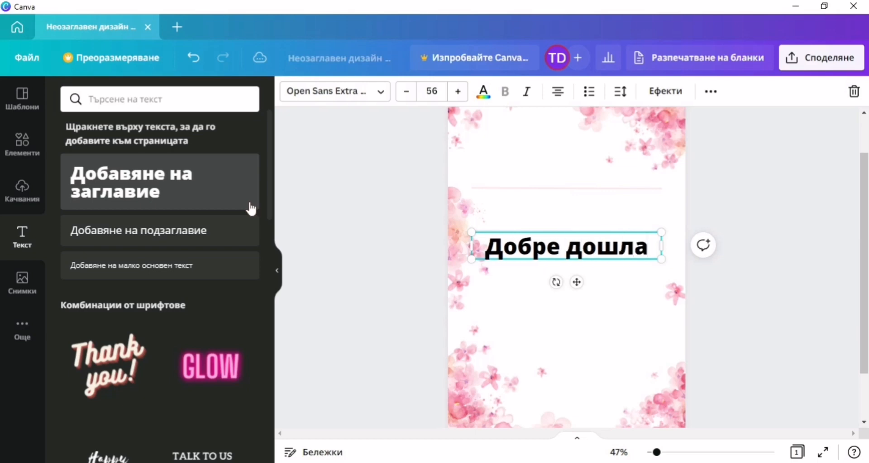
{"action": "type", "text": " , Сиа"}
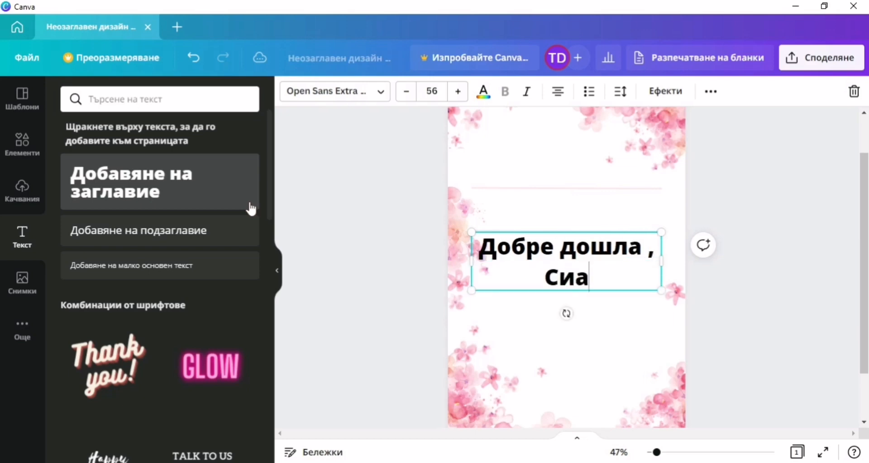
{"action": "type", "text": "нна !"}
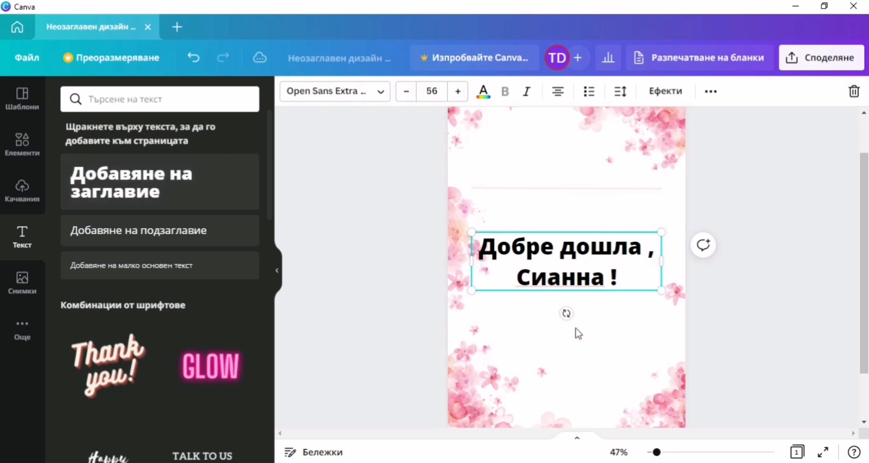
{"action": "key", "text": "BackSpace"}
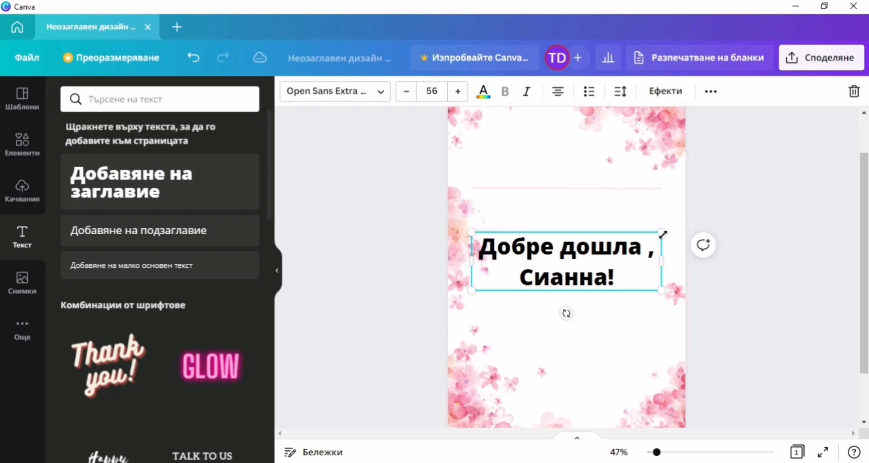
{"action": "left_click", "coordinate": [648, 251]}
{"action": "key", "text": "BackSpace"}
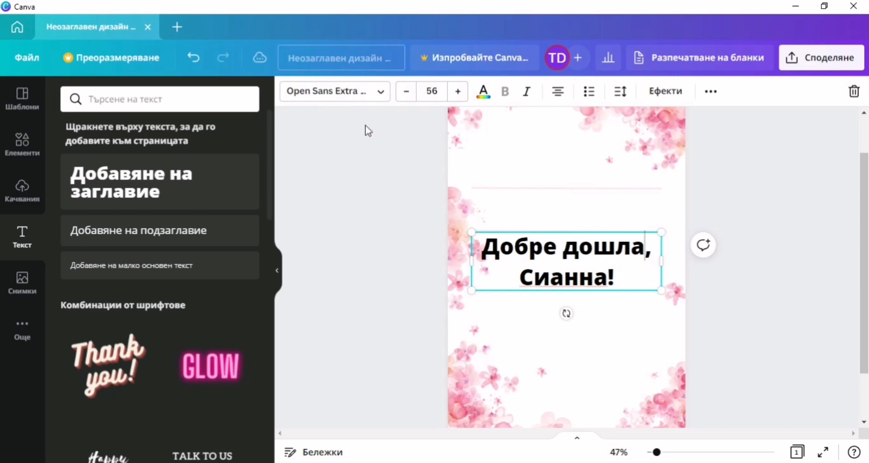
{"action": "left_click", "coordinate": [290, 93]}
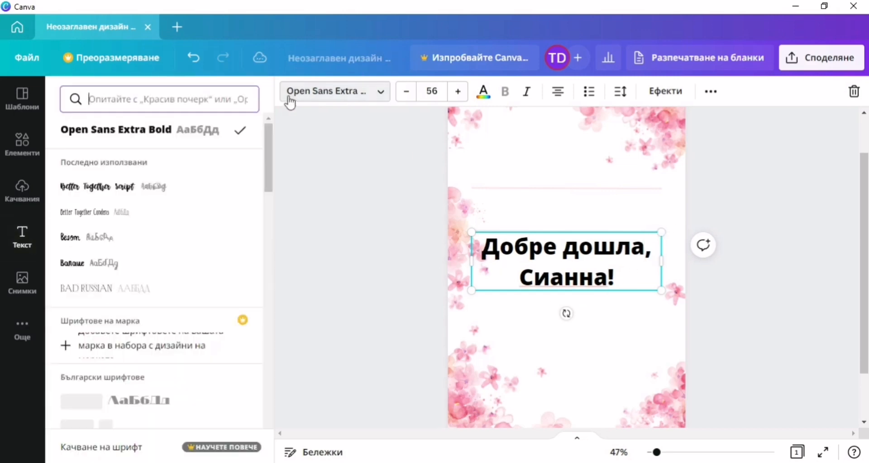
Set the heading to Better Together Script and enlarge it over the pink lines.
{"action": "left_click", "coordinate": [73, 188]}
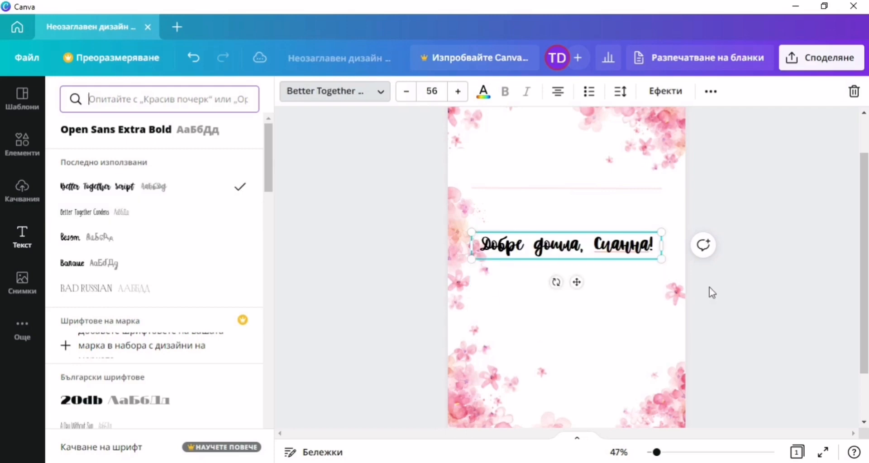
{"action": "left_click_drag", "start_coordinate": [576, 282], "coordinate": [576, 248]}
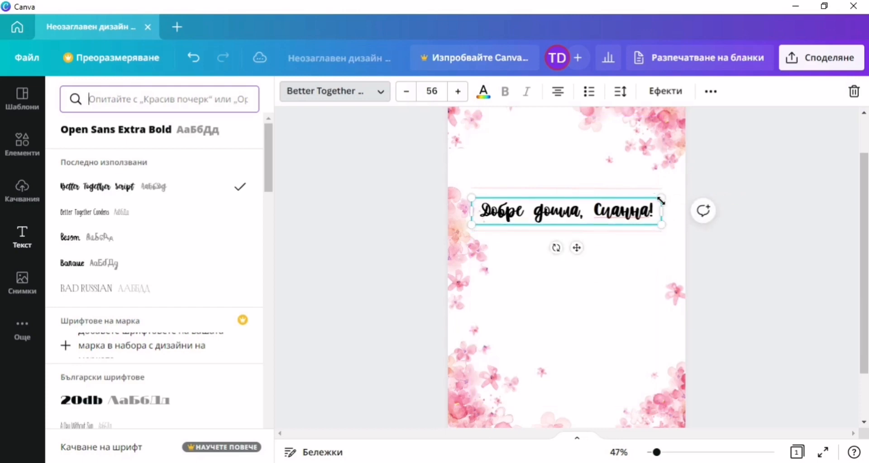
{"action": "left_click_drag", "start_coordinate": [662, 198], "coordinate": [669, 197]}
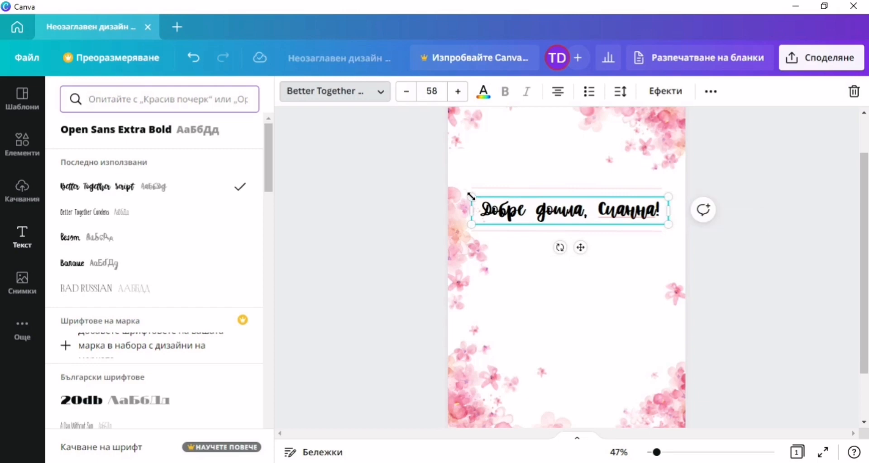
{"action": "left_click_drag", "start_coordinate": [469, 194], "coordinate": [467, 195]}
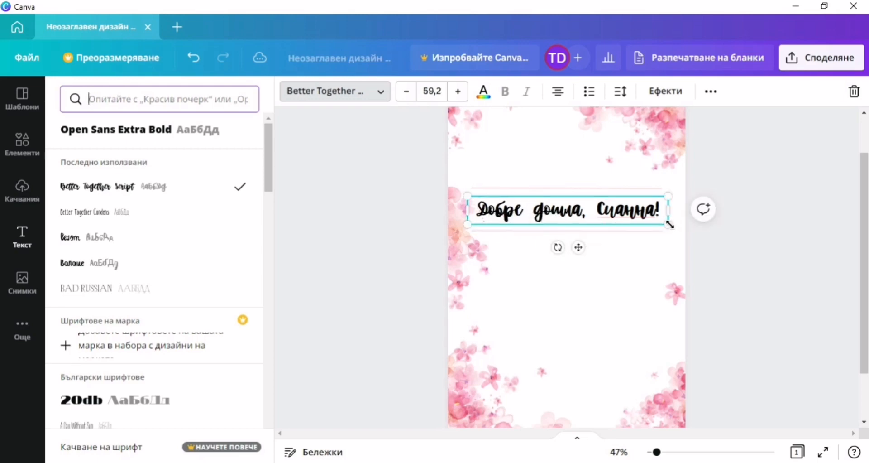
{"action": "left_click_drag", "start_coordinate": [669, 223], "coordinate": [671, 233]}
{"action": "left_click_drag", "start_coordinate": [575, 248], "coordinate": [573, 251]}
Colour the welcome title coral and move it higher on the card.
{"action": "left_click", "coordinate": [483, 91]}
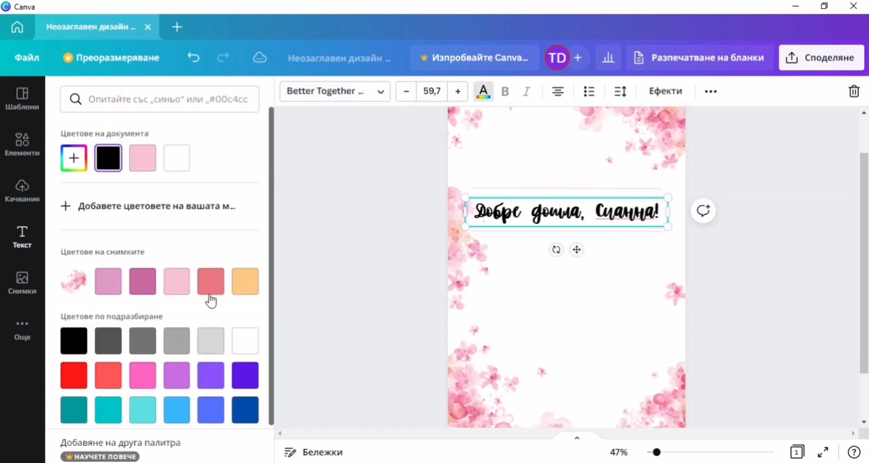
{"action": "left_click", "coordinate": [211, 287]}
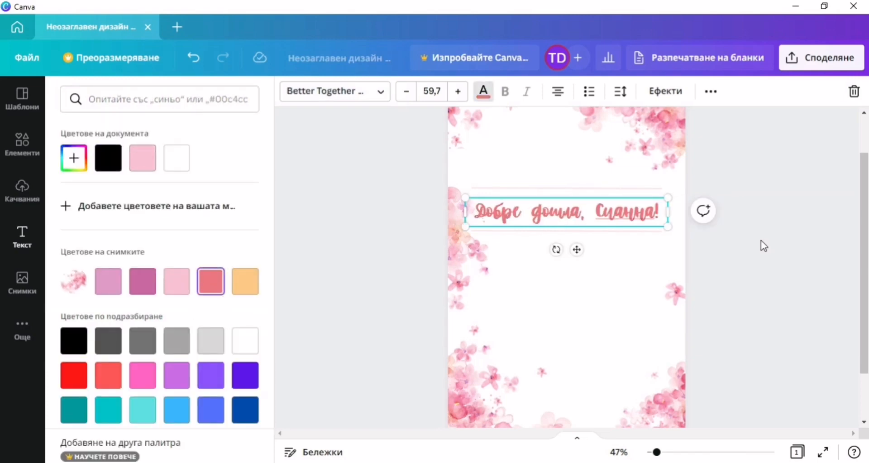
{"action": "left_click", "coordinate": [762, 240]}
{"action": "left_click", "coordinate": [679, 252]}
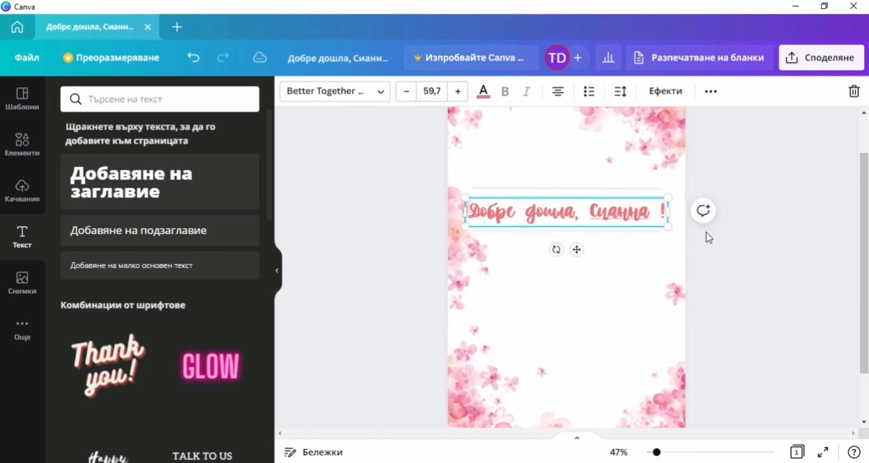
{"action": "key", "text": "BackSpace"}
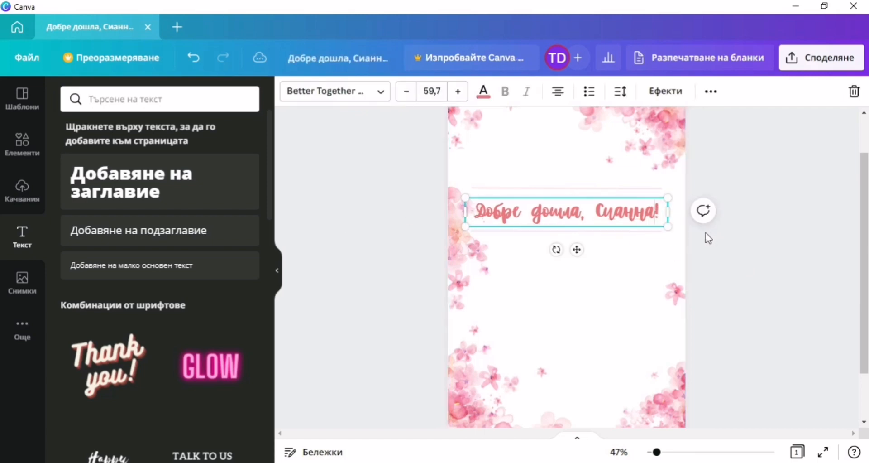
{"action": "left_click", "coordinate": [733, 283]}
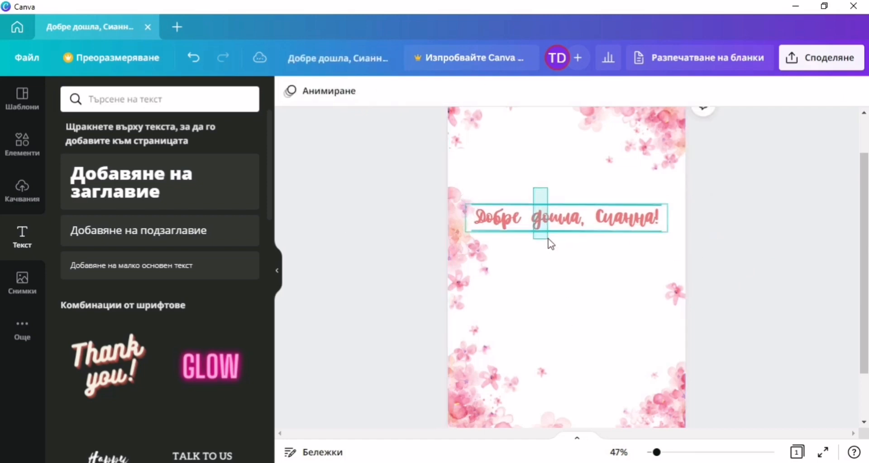
{"action": "left_click", "coordinate": [566, 226]}
{"action": "left_click_drag", "start_coordinate": [563, 208], "coordinate": [563, 192]}
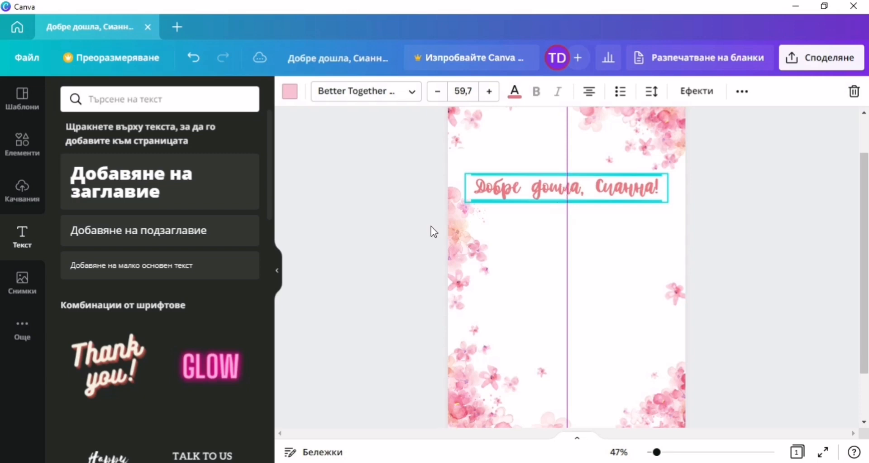
{"action": "left_click", "coordinate": [341, 209]}
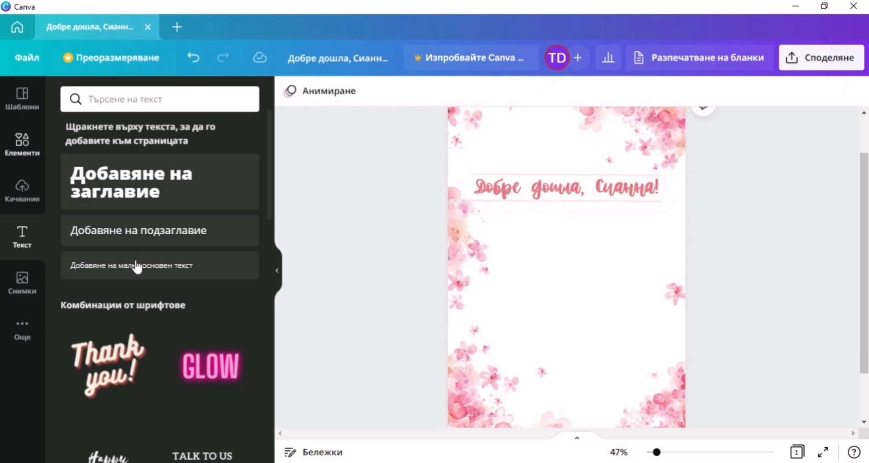
{"action": "left_click", "coordinate": [22, 143]}
Place the recently used scale clock graphic at the lower left, slightly smaller.
{"action": "left_click_drag", "start_coordinate": [176, 206], "coordinate": [569, 307]}
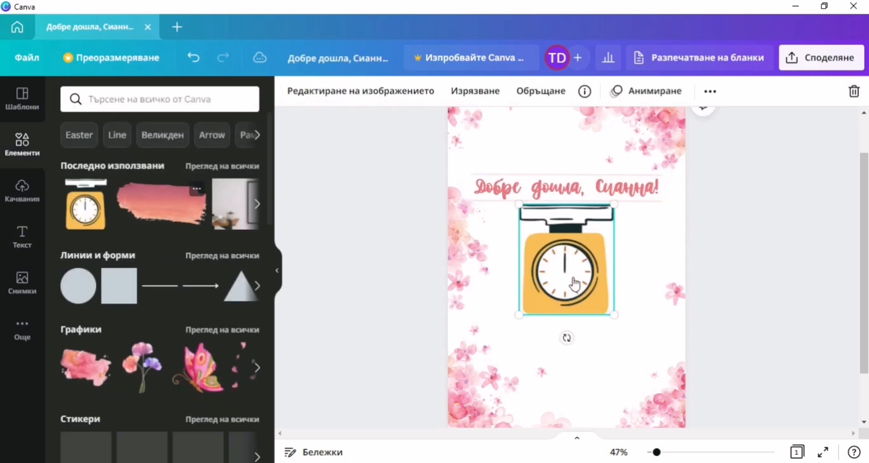
{"action": "left_click_drag", "start_coordinate": [574, 278], "coordinate": [515, 314]}
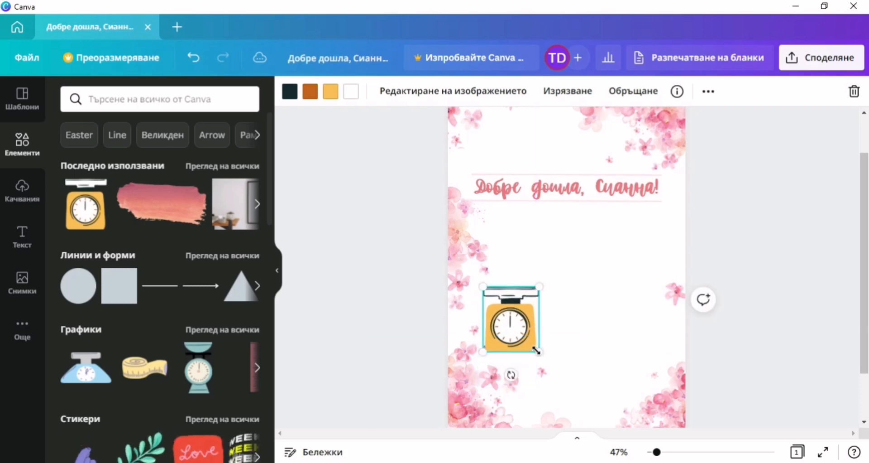
{"action": "left_click_drag", "start_coordinate": [536, 350], "coordinate": [535, 348]}
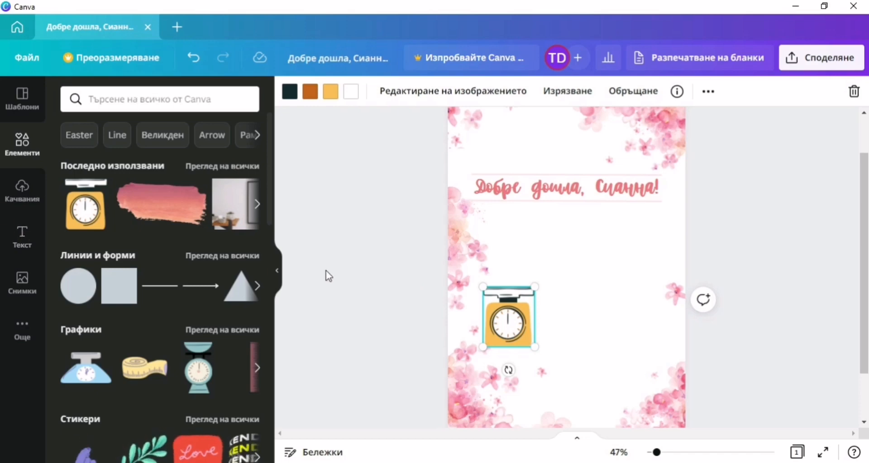
Recolour the scale's yellow body and orange accent coral.
{"action": "left_click", "coordinate": [332, 94]}
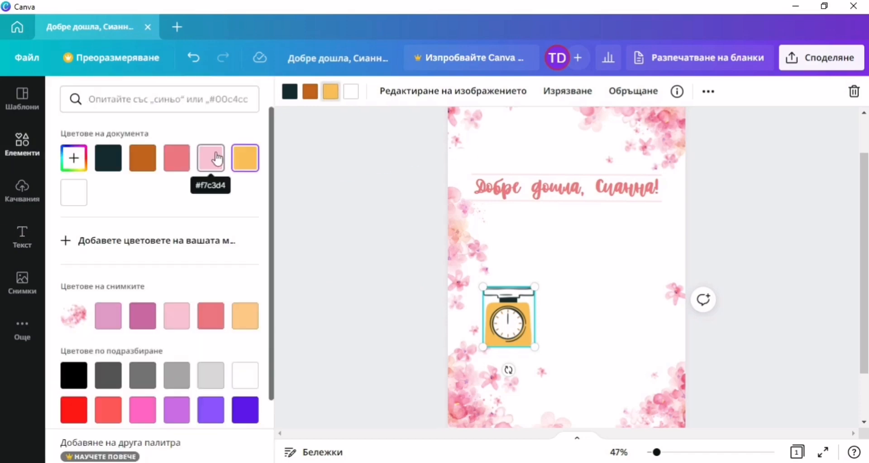
{"action": "left_click", "coordinate": [177, 157]}
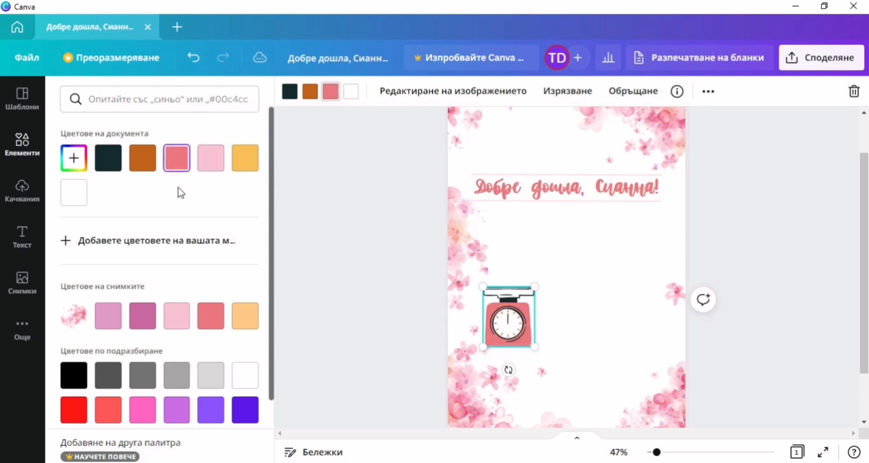
{"action": "left_click", "coordinate": [209, 161]}
{"action": "left_click", "coordinate": [177, 164]}
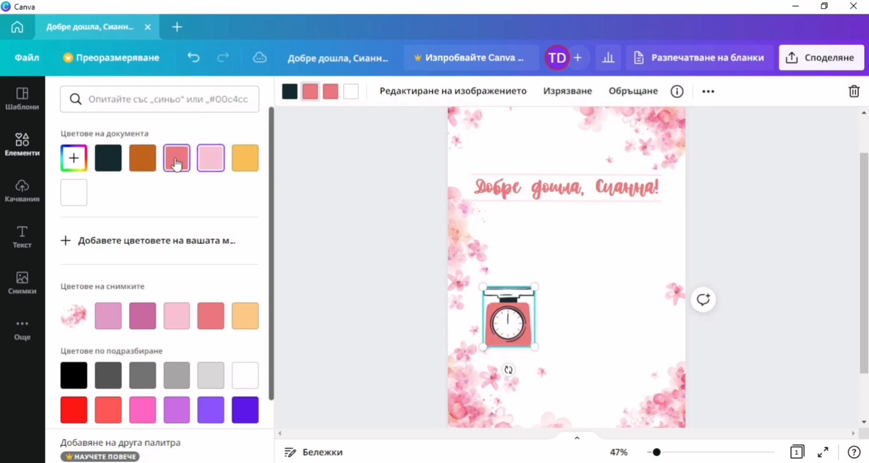
{"action": "left_click", "coordinate": [291, 96]}
{"action": "left_click", "coordinate": [341, 150]}
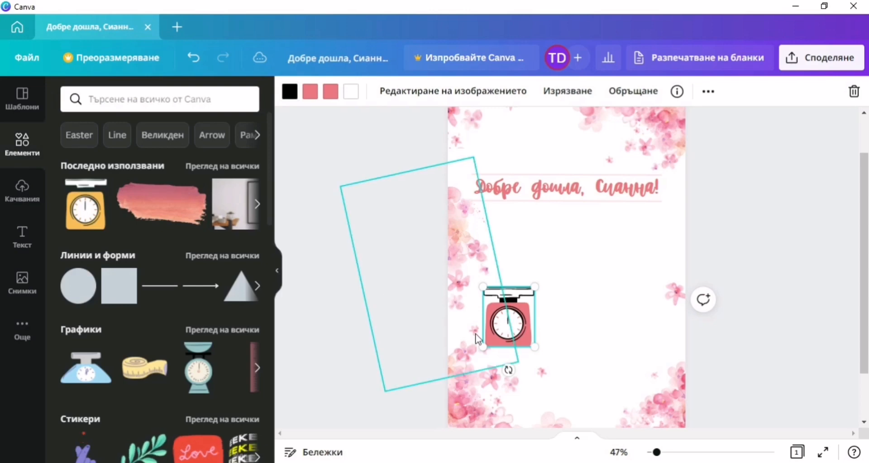
{"action": "left_click", "coordinate": [23, 236]}
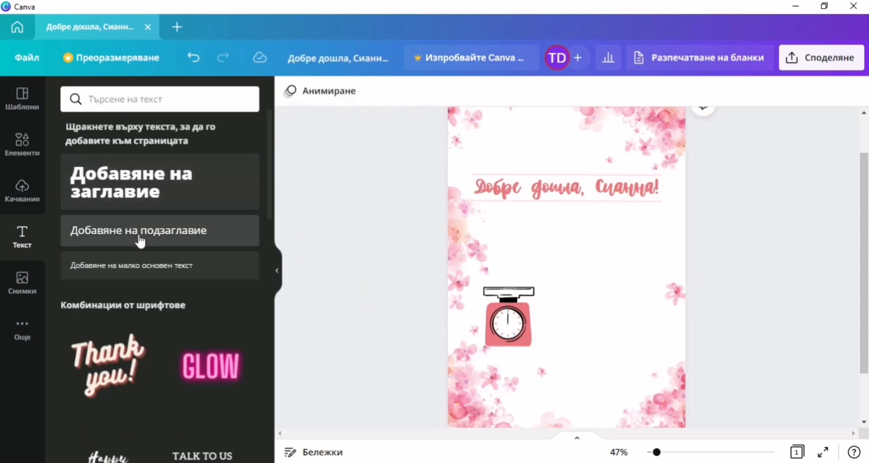
Add a coral '3,250гр.' label in Better Together Script just above the scale.
{"action": "left_click", "coordinate": [127, 191]}
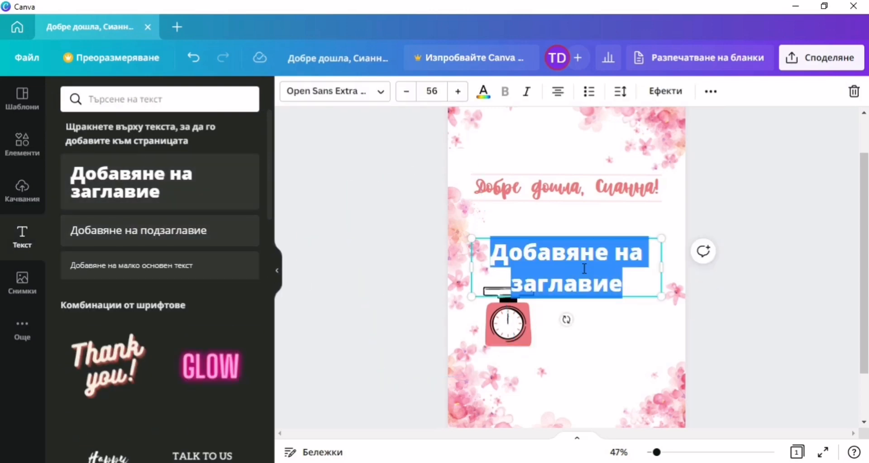
{"action": "type", "text": "3,"}
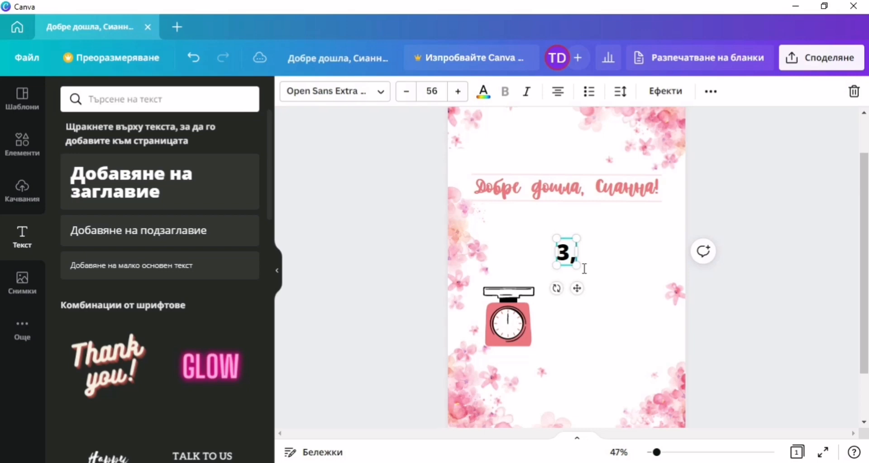
{"action": "type", "text": "250"}
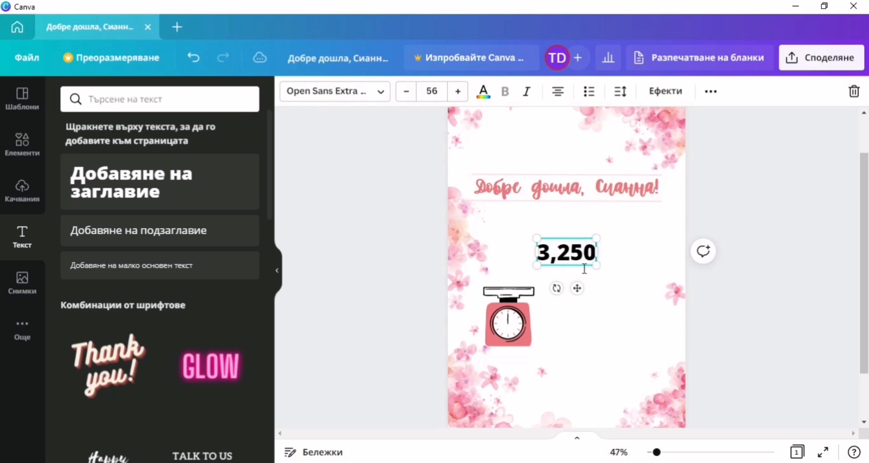
{"action": "type", "text": " гр."}
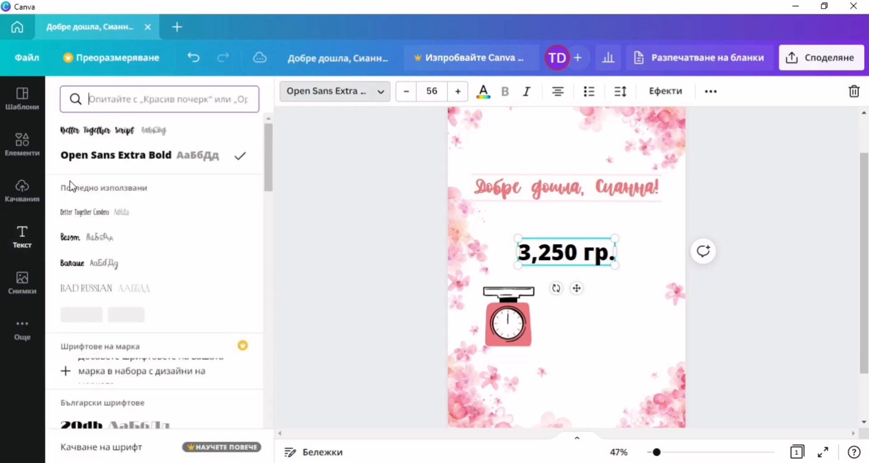
{"action": "left_click", "coordinate": [108, 131]}
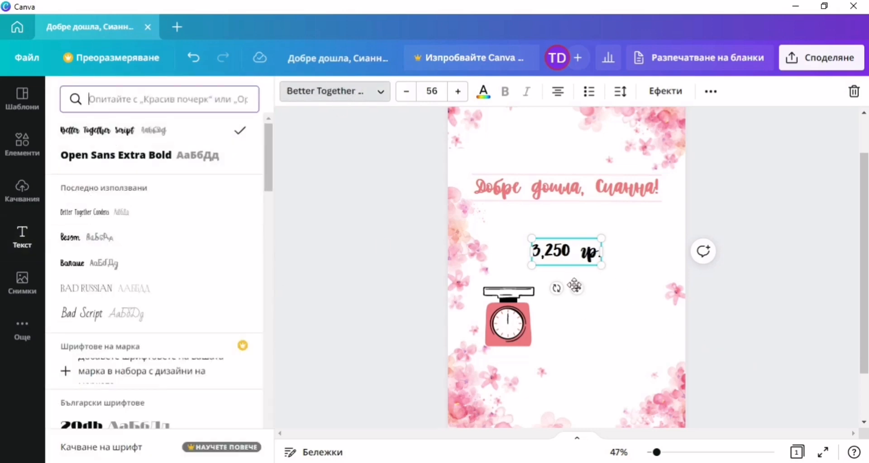
{"action": "left_click_drag", "start_coordinate": [576, 290], "coordinate": [531, 312]}
{"action": "left_click_drag", "start_coordinate": [558, 273], "coordinate": [542, 259]}
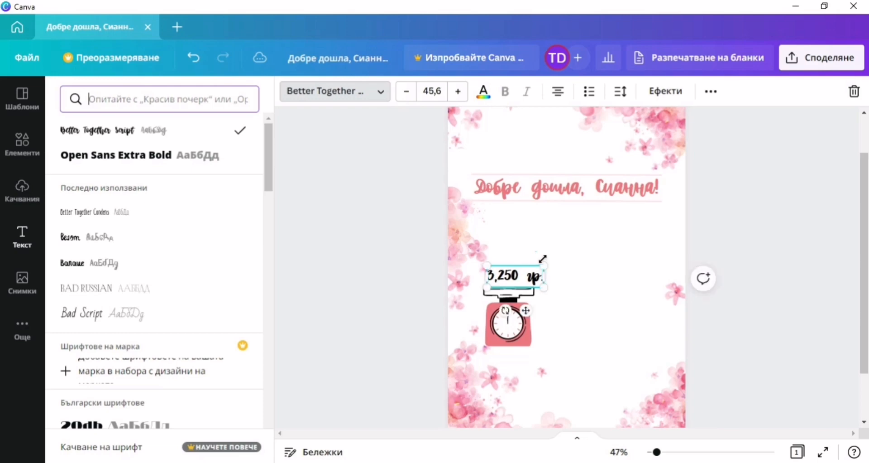
{"action": "key", "text": "BackSpace"}
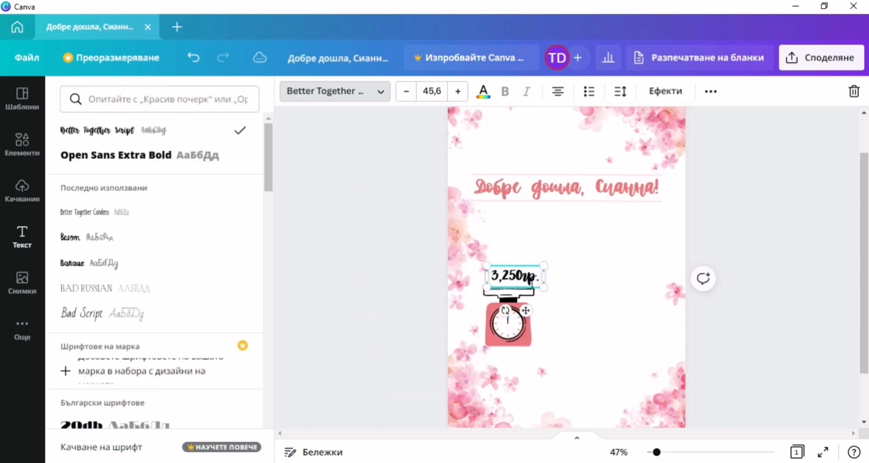
{"action": "left_click", "coordinate": [483, 95]}
{"action": "left_click", "coordinate": [144, 159]}
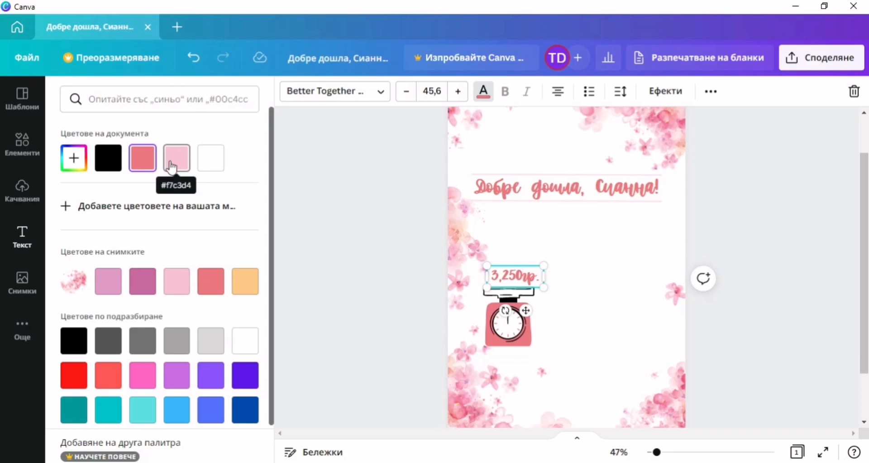
Shrink the scale slightly and reposition it together with its weight label.
{"action": "left_click", "coordinate": [507, 326]}
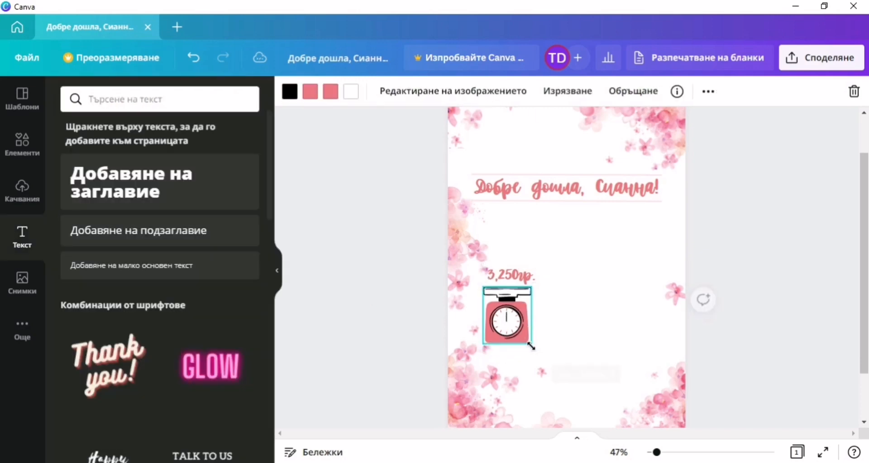
{"action": "left_click_drag", "start_coordinate": [529, 346], "coordinate": [512, 330]}
{"action": "left_click", "coordinate": [517, 335]}
{"action": "left_click", "coordinate": [308, 300]}
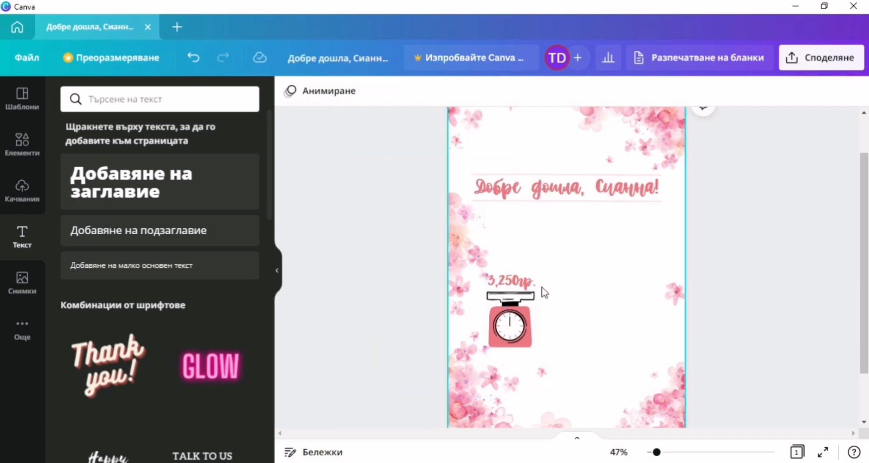
{"action": "left_click", "coordinate": [524, 332]}
{"action": "left_click_drag", "start_coordinate": [523, 331], "coordinate": [526, 335]}
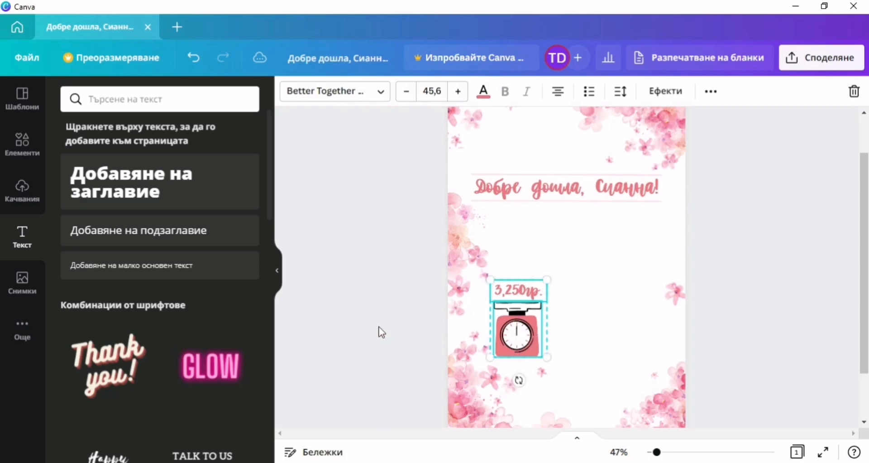
{"action": "left_click", "coordinate": [389, 351]}
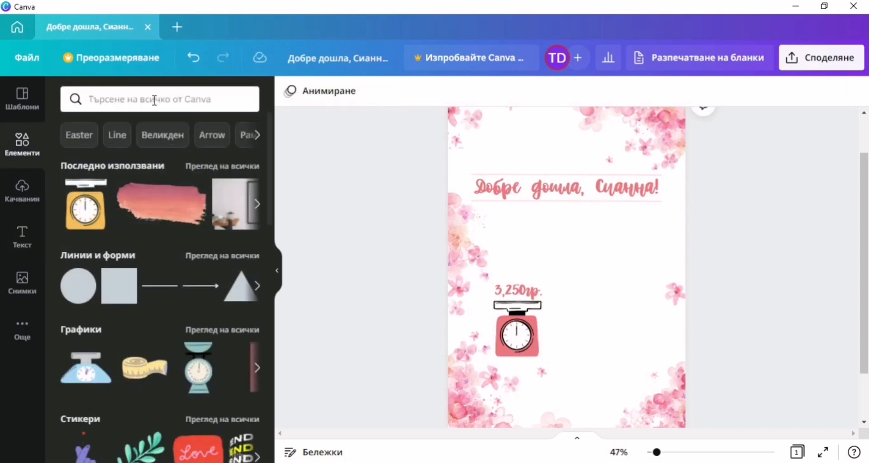
Place a ruler graphic from the 'santimetre' search right of the scale, sized to match.
{"action": "left_click", "coordinate": [153, 100]}
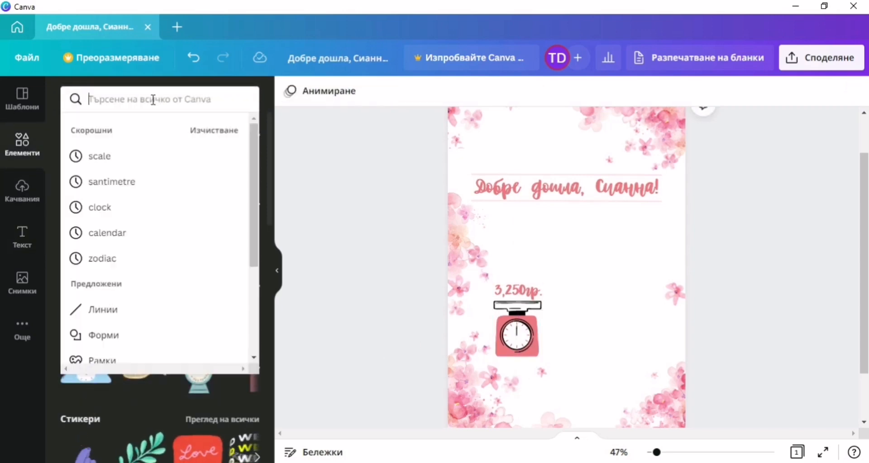
{"action": "left_click", "coordinate": [111, 192]}
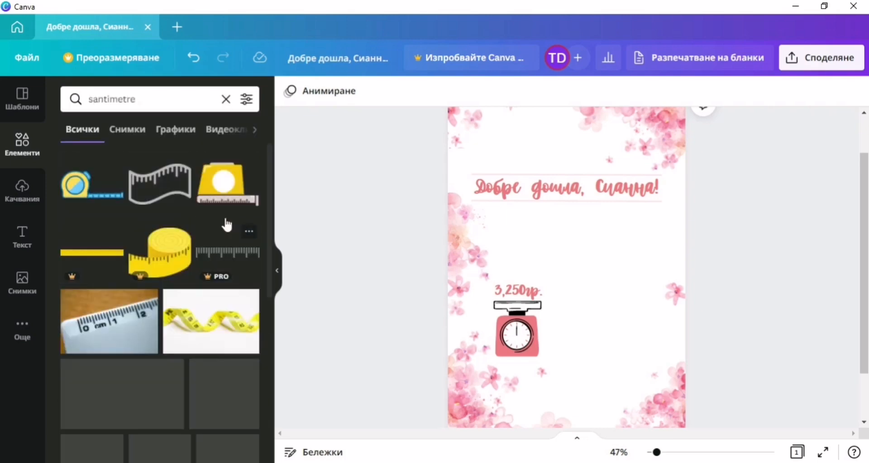
{"action": "scroll", "coordinate": [203, 284], "scroll_direction": "down", "scroll_amount": 5}
{"action": "scroll", "coordinate": [202, 284], "scroll_direction": "down", "scroll_amount": 4}
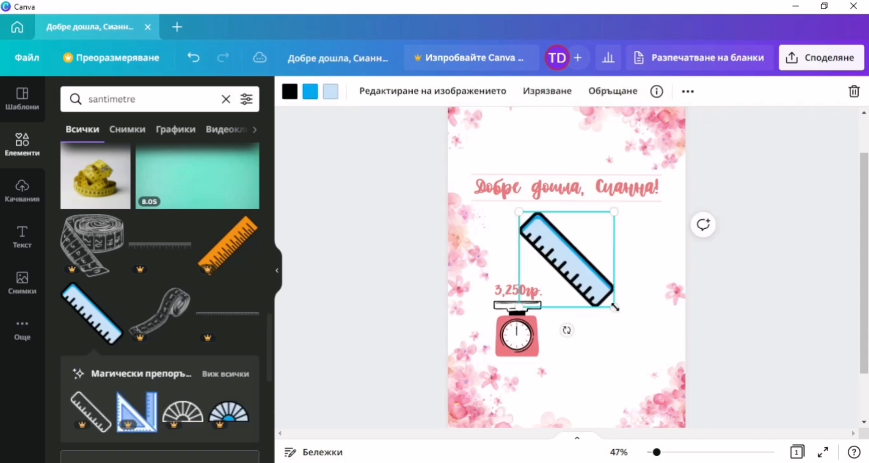
{"action": "left_click_drag", "start_coordinate": [558, 264], "coordinate": [525, 347]}
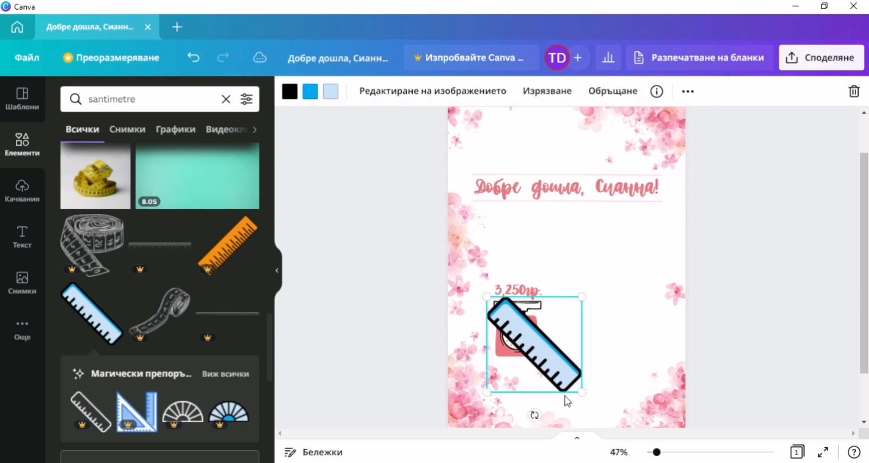
{"action": "left_click_drag", "start_coordinate": [566, 383], "coordinate": [547, 357]}
{"action": "left_click_drag", "start_coordinate": [516, 334], "coordinate": [579, 330]}
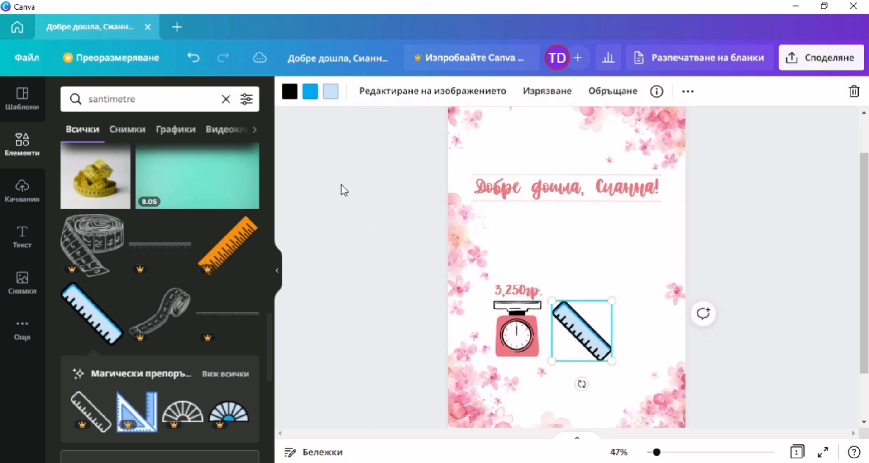
Recolour the ruler's blue and light blue parts salmon pink.
{"action": "left_click", "coordinate": [310, 91]}
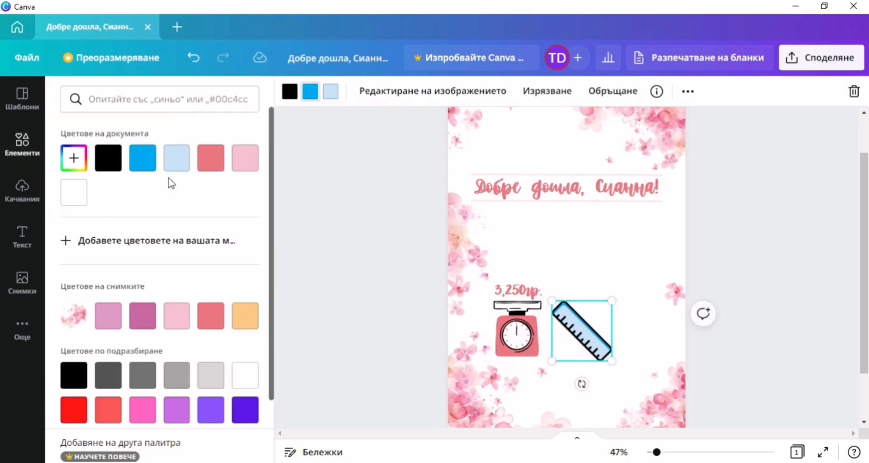
{"action": "left_click", "coordinate": [211, 158]}
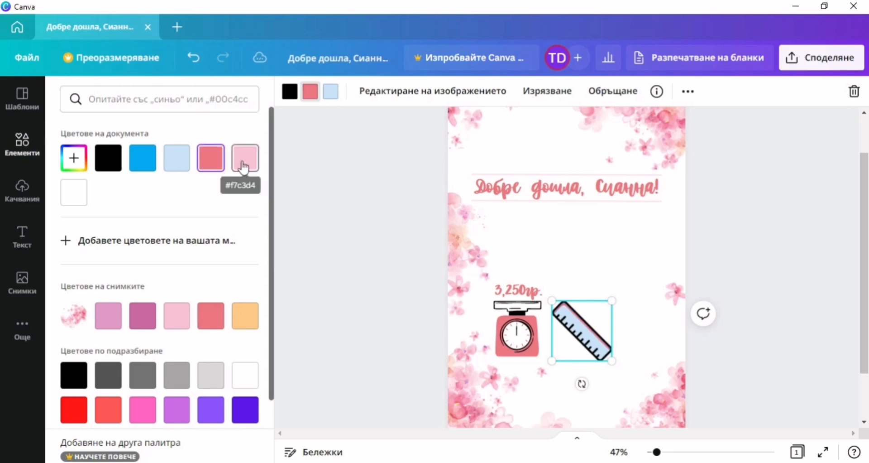
{"action": "left_click", "coordinate": [237, 167]}
{"action": "left_click", "coordinate": [176, 160]}
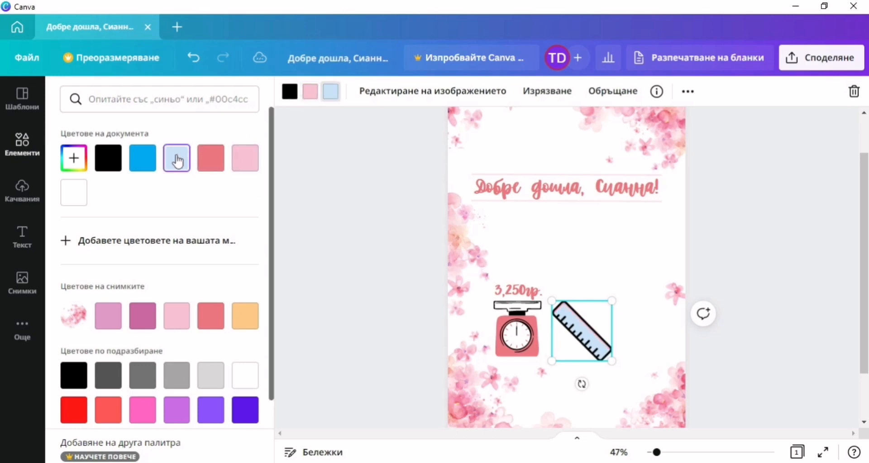
{"action": "left_click", "coordinate": [223, 169]}
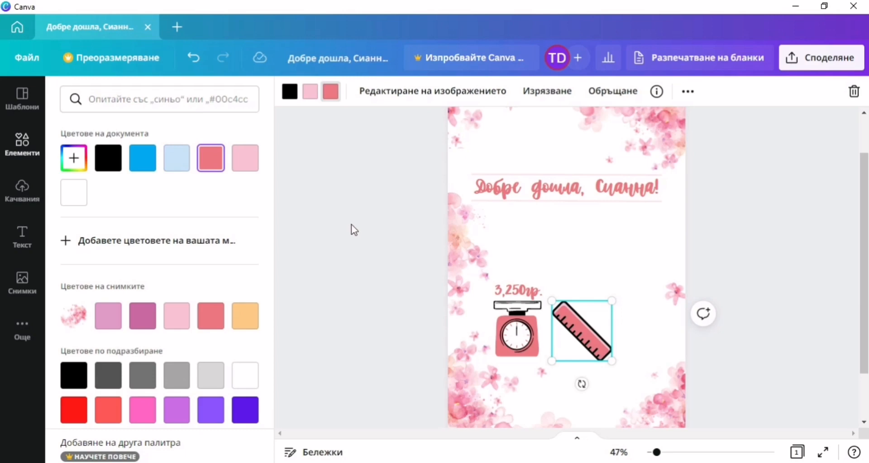
{"action": "key", "text": "Escape"}
{"action": "key", "text": "Escape"}
{"action": "left_click", "coordinate": [25, 238]}
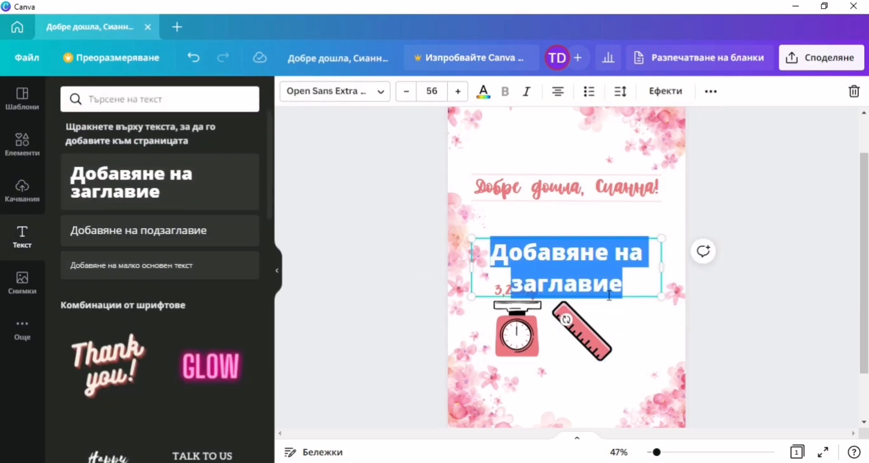
Add a '49см.' label in Better Together Script and move it onto the ruler.
{"action": "type", "text": "49"}
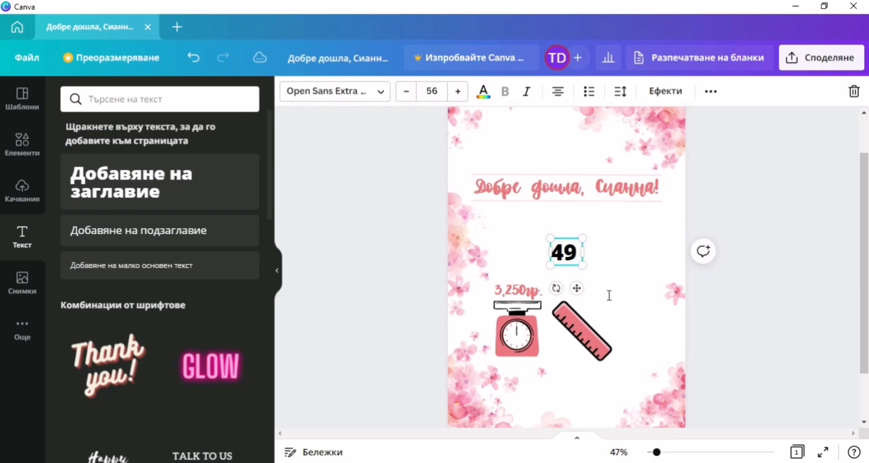
{"action": "type", "text": " см"}
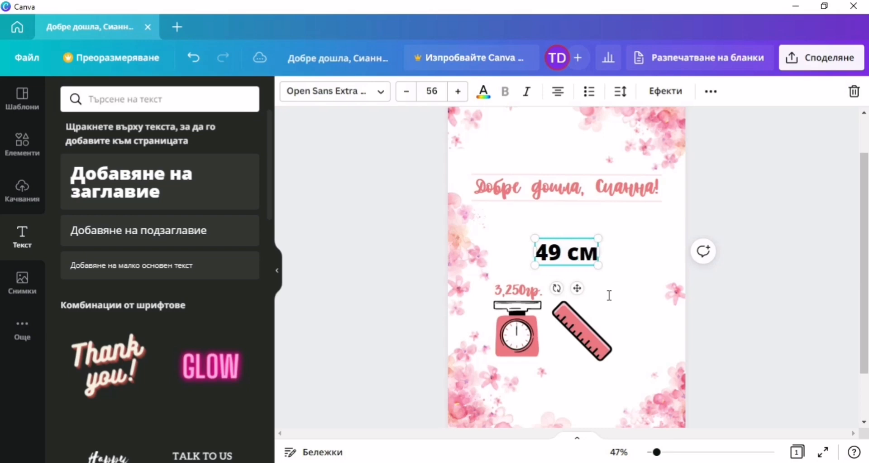
{"action": "type", "text": "."}
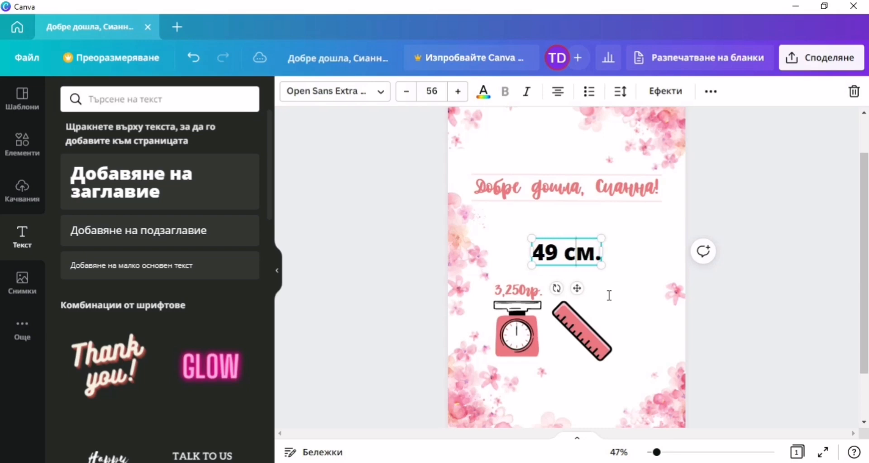
{"action": "key", "text": "BackSpace"}
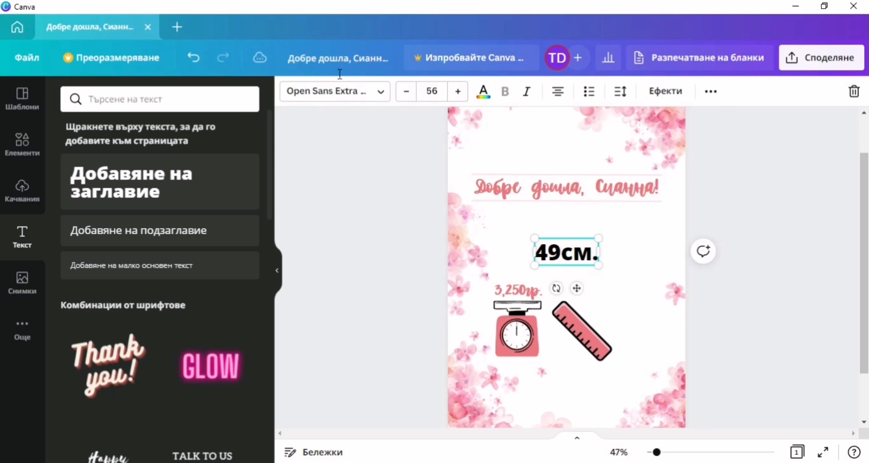
{"action": "left_click", "coordinate": [372, 92]}
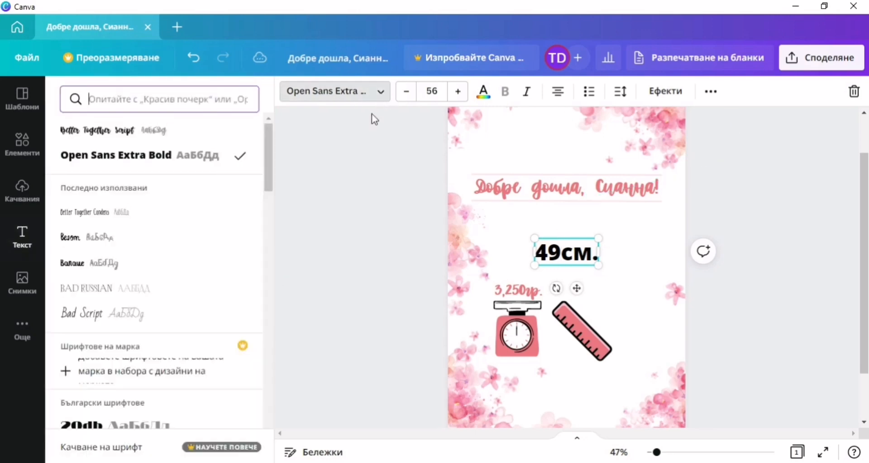
{"action": "left_click", "coordinate": [125, 133]}
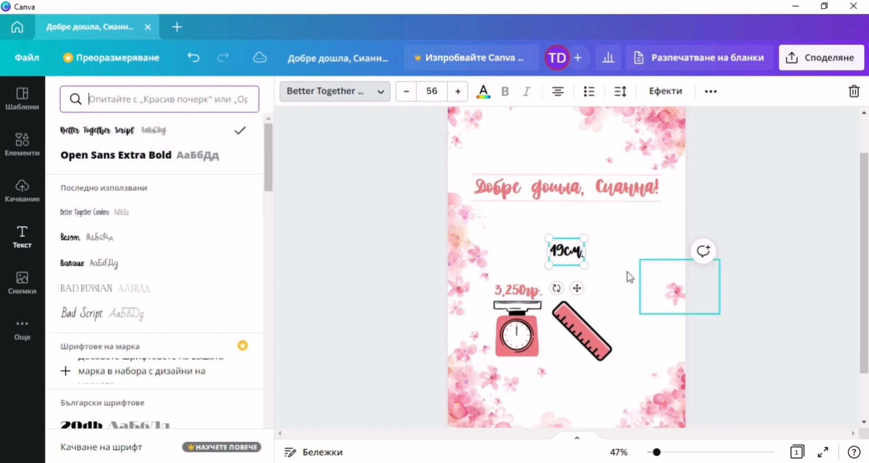
{"action": "left_click_drag", "start_coordinate": [579, 292], "coordinate": [611, 350]}
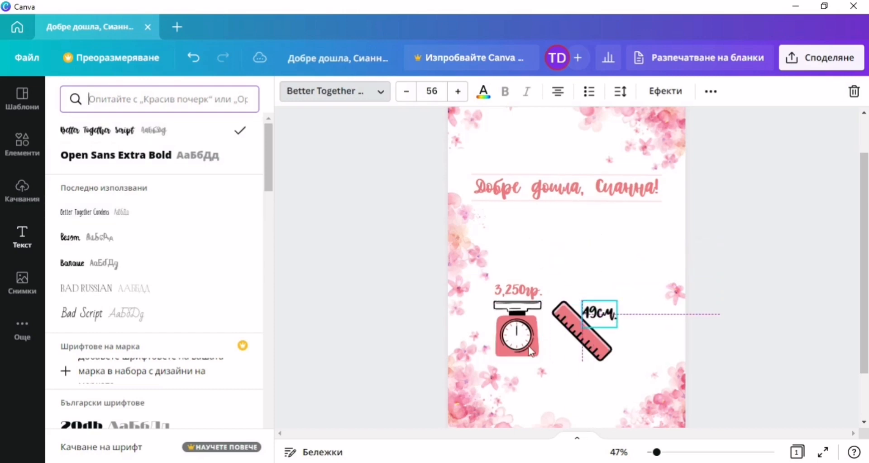
{"action": "left_click_drag", "start_coordinate": [529, 350], "coordinate": [530, 349]}
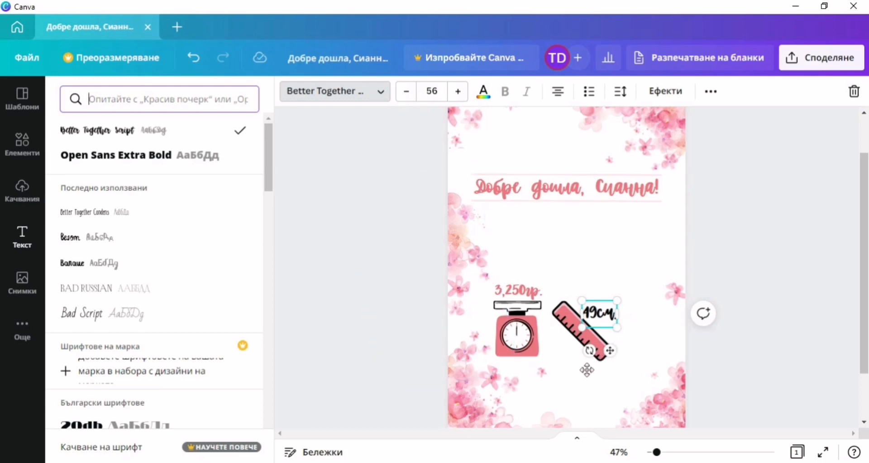
{"action": "left_click_drag", "start_coordinate": [610, 350], "coordinate": [574, 387]}
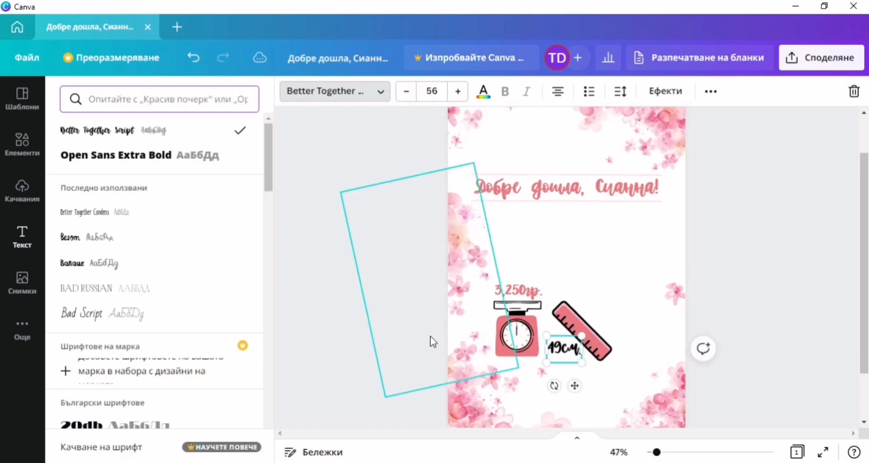
Tilt the 49см. label to the ruler's slant, colour it pink, and set it along the top edge.
{"action": "left_click", "coordinate": [487, 99]}
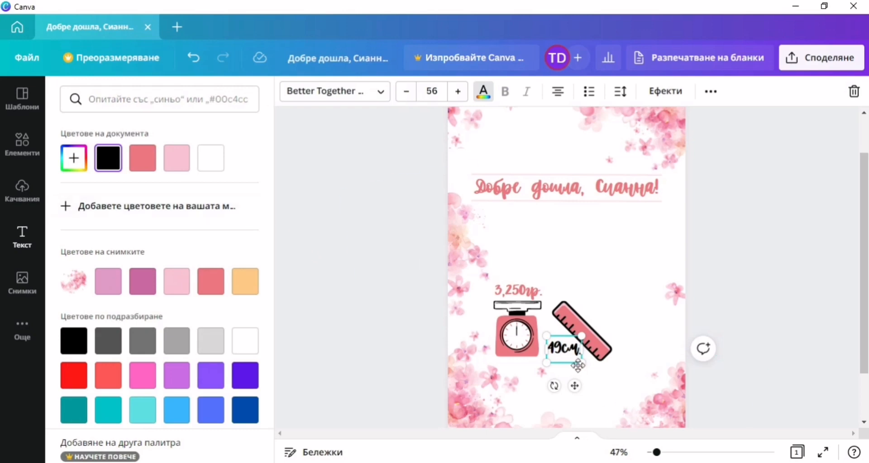
{"action": "left_click_drag", "start_coordinate": [546, 385], "coordinate": [531, 365]}
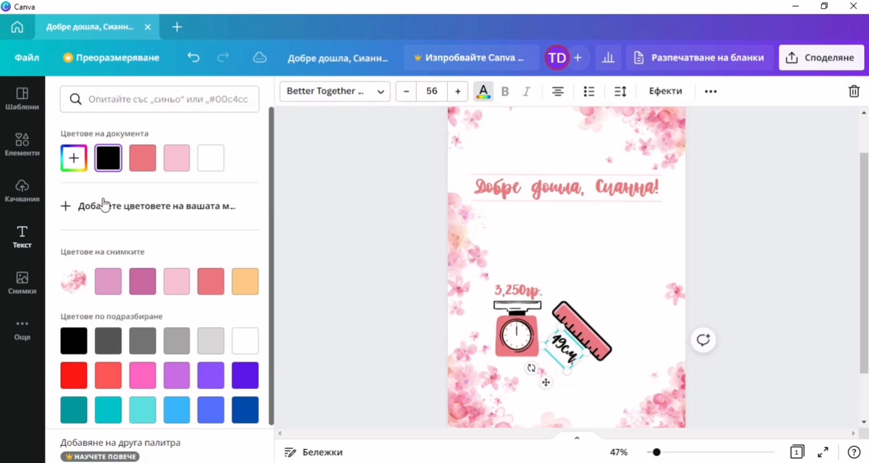
{"action": "left_click", "coordinate": [143, 157]}
{"action": "left_click", "coordinate": [344, 287]}
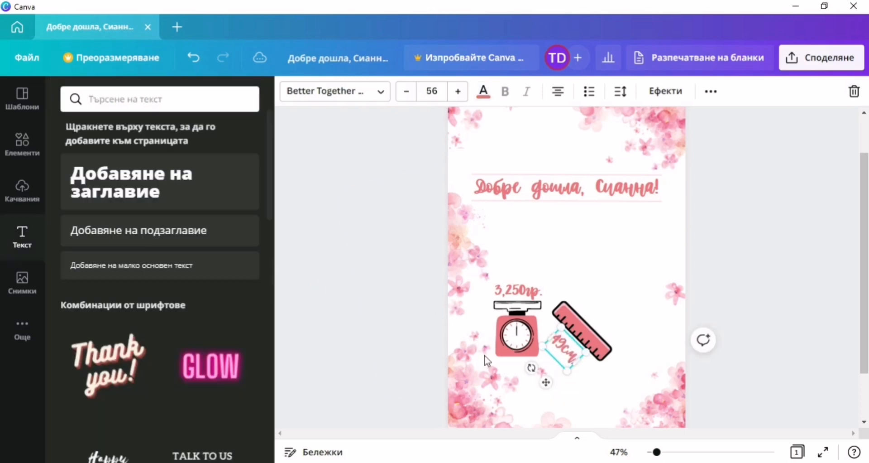
{"action": "left_click_drag", "start_coordinate": [560, 347], "coordinate": [590, 315]}
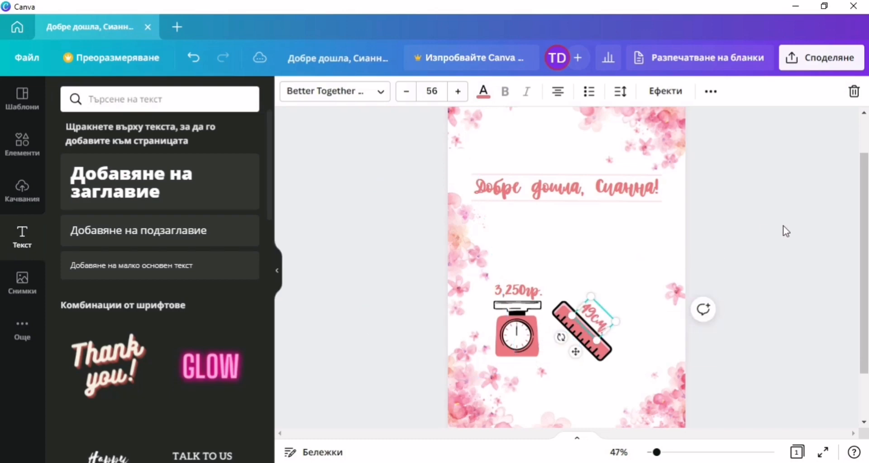
{"action": "left_click", "coordinate": [177, 107]}
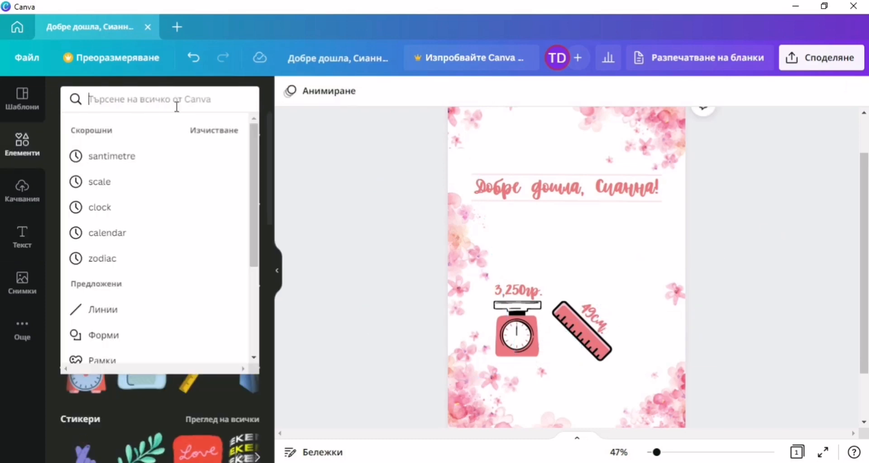
Add a calendar-with-clock graphic and turn its red parts coral.
{"action": "left_click", "coordinate": [118, 233]}
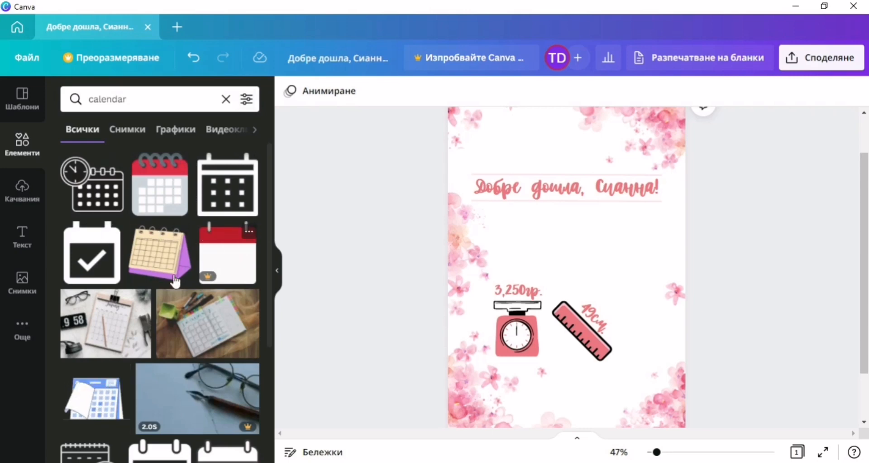
{"action": "scroll", "coordinate": [149, 272], "scroll_direction": "down", "scroll_amount": 5}
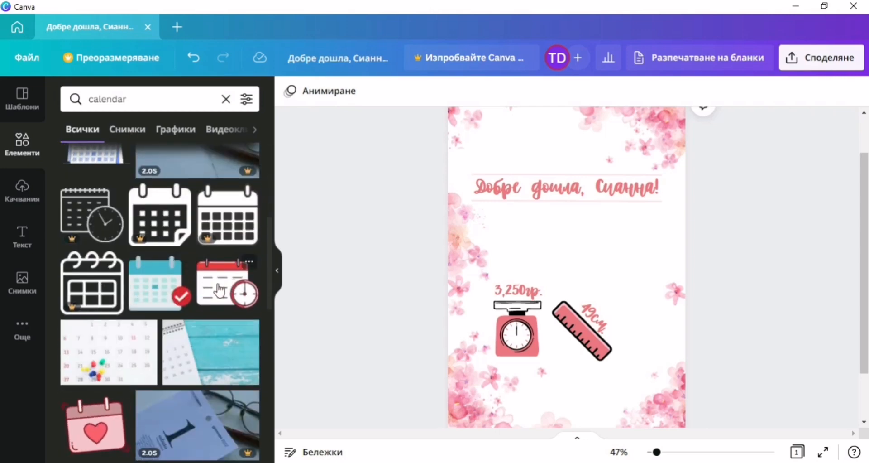
{"action": "left_click", "coordinate": [230, 294]}
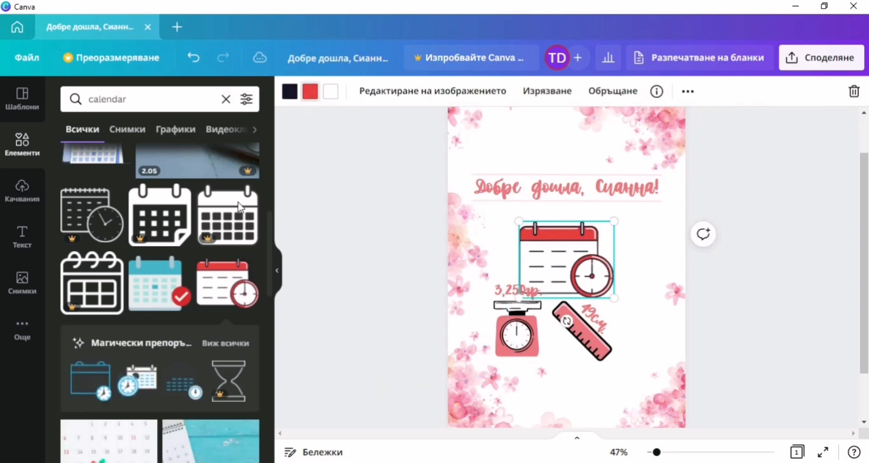
{"action": "left_click", "coordinate": [310, 91]}
{"action": "left_click", "coordinate": [211, 157]}
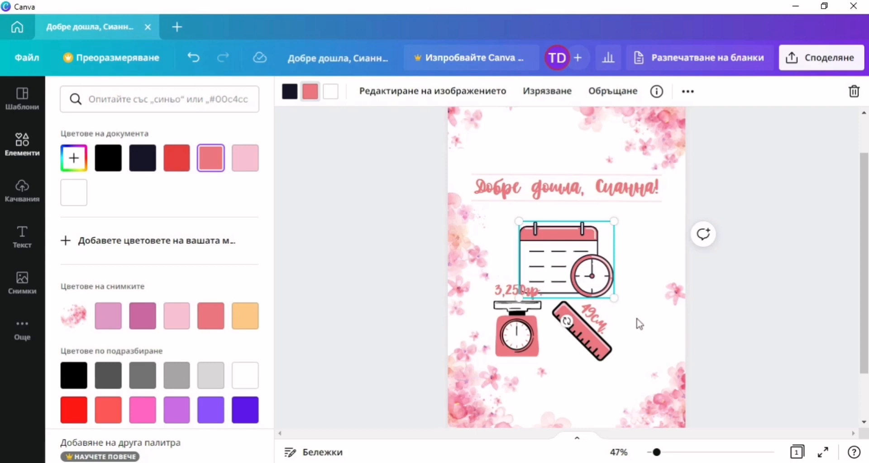
Shrink the calendar, centre it above the scale, and set the 3,250гр. label just above the scale.
{"action": "left_click_drag", "start_coordinate": [614, 298], "coordinate": [559, 261]}
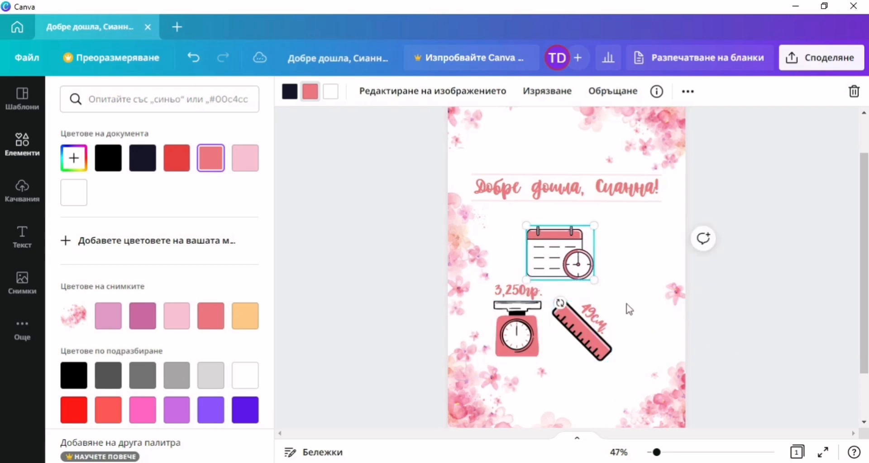
{"action": "left_click_drag", "start_coordinate": [624, 303], "coordinate": [557, 346]}
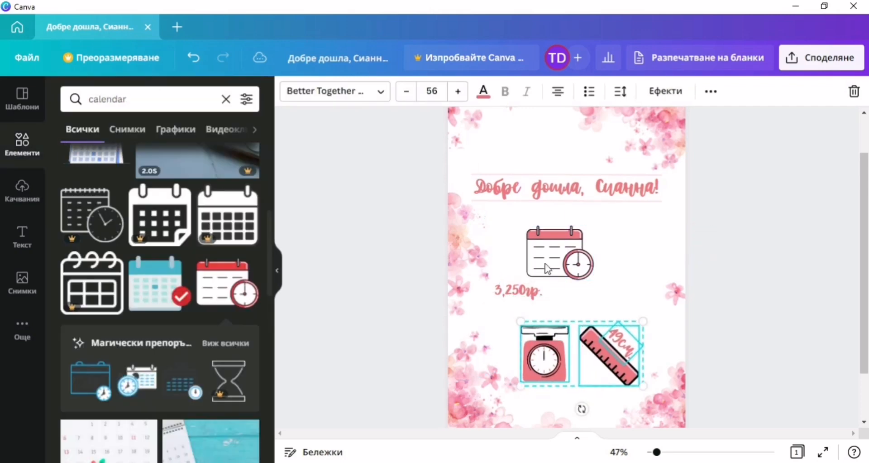
{"action": "left_click_drag", "start_coordinate": [555, 264], "coordinate": [561, 264]}
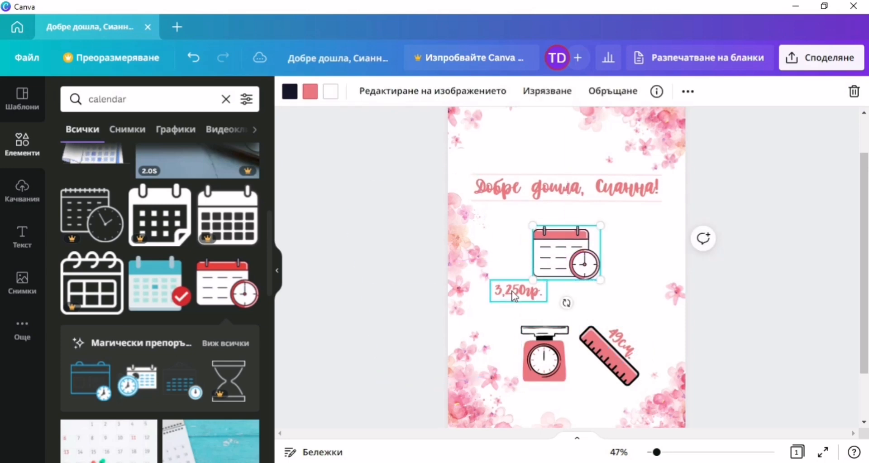
{"action": "left_click_drag", "start_coordinate": [521, 290], "coordinate": [549, 314]}
{"action": "left_click_drag", "start_coordinate": [554, 268], "coordinate": [556, 272]}
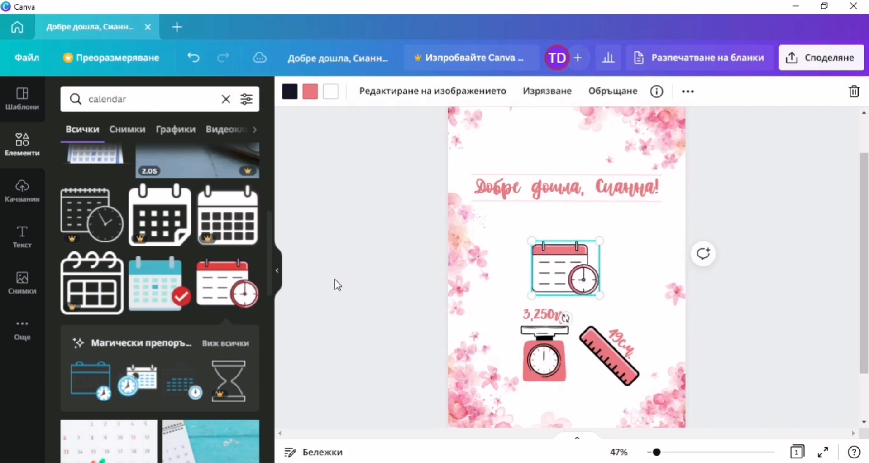
Add a '04.05.2017г.' heading, shrink it, and line it up above the calendar icon.
{"action": "left_click", "coordinate": [22, 240]}
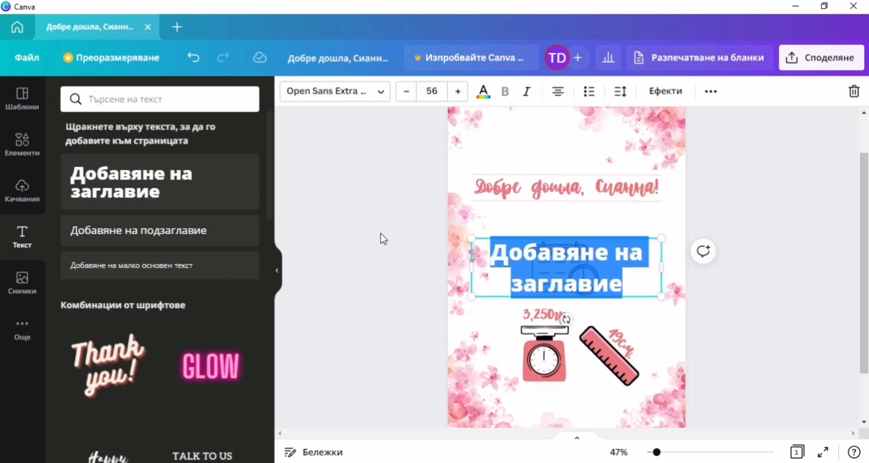
{"action": "type", "text": "-4"}
{"action": "key", "text": "BackSpace"}
{"action": "key", "text": "BackSpace"}
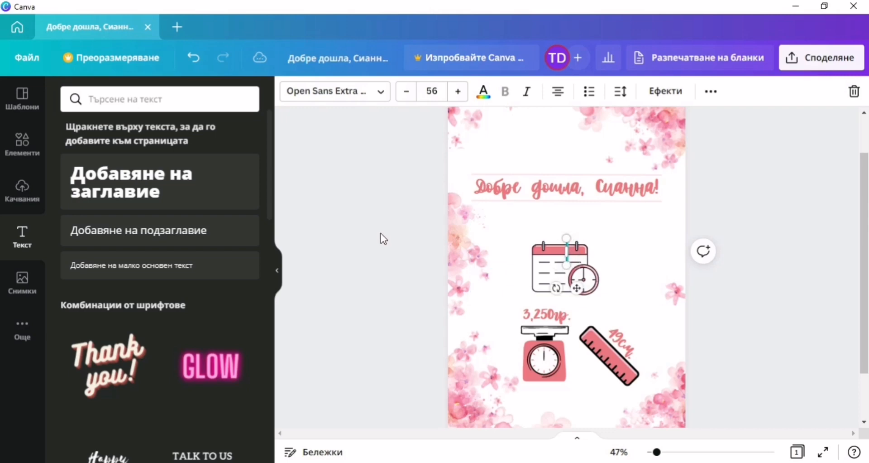
{"action": "type", "text": "04."}
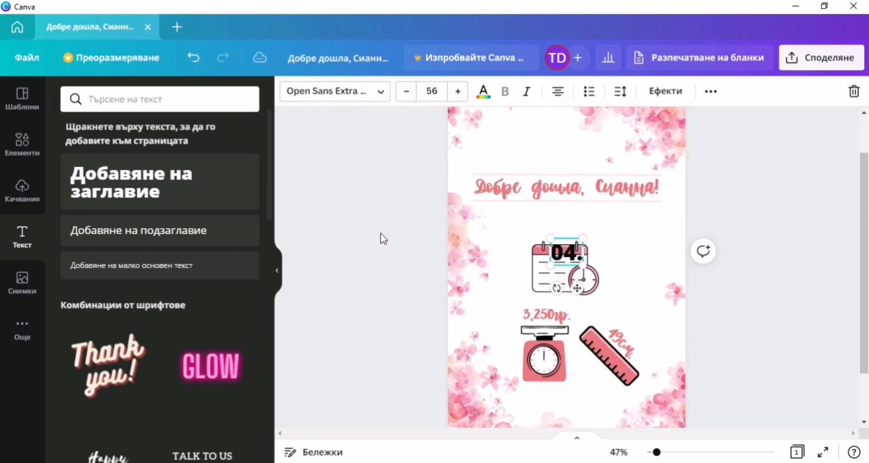
{"action": "type", "text": "05."}
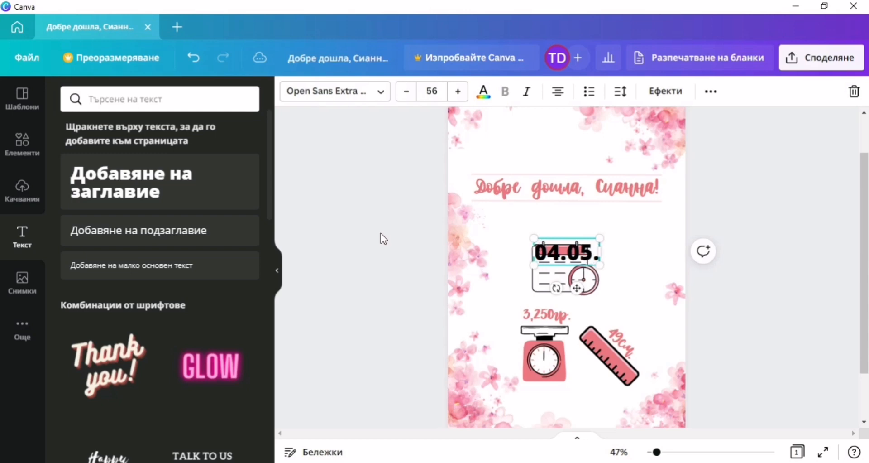
{"action": "type", "text": "20"}
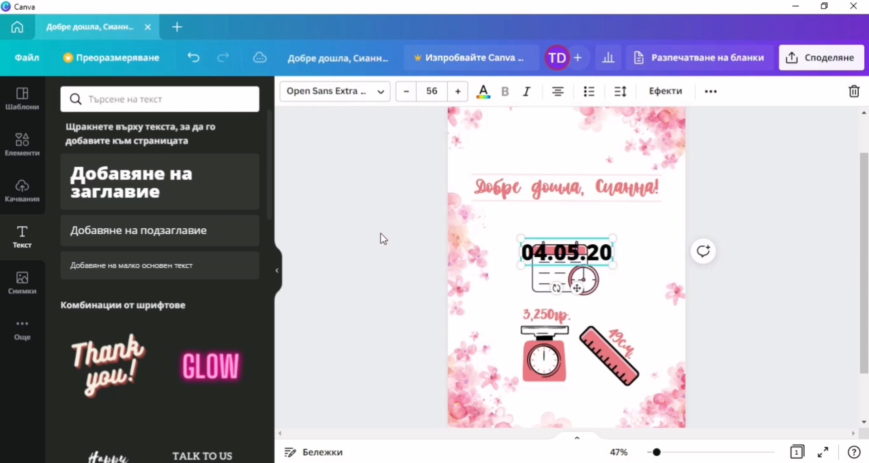
{"action": "type", "text": "17г."}
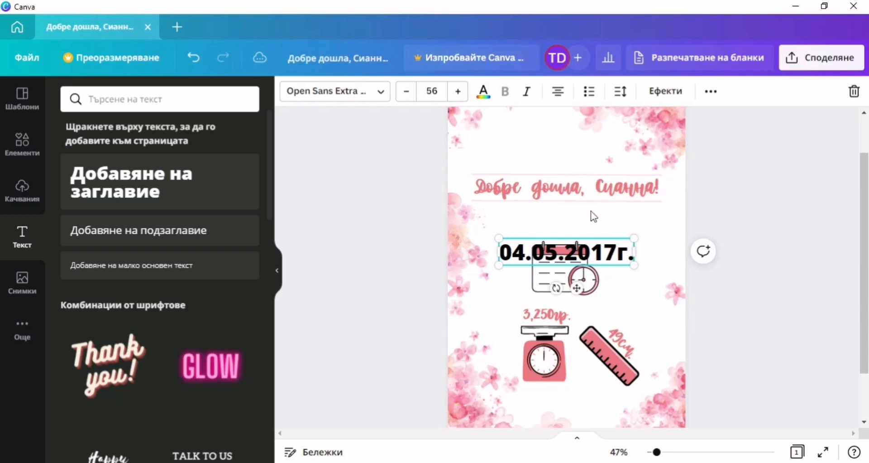
{"action": "left_click_drag", "start_coordinate": [636, 265], "coordinate": [584, 249]}
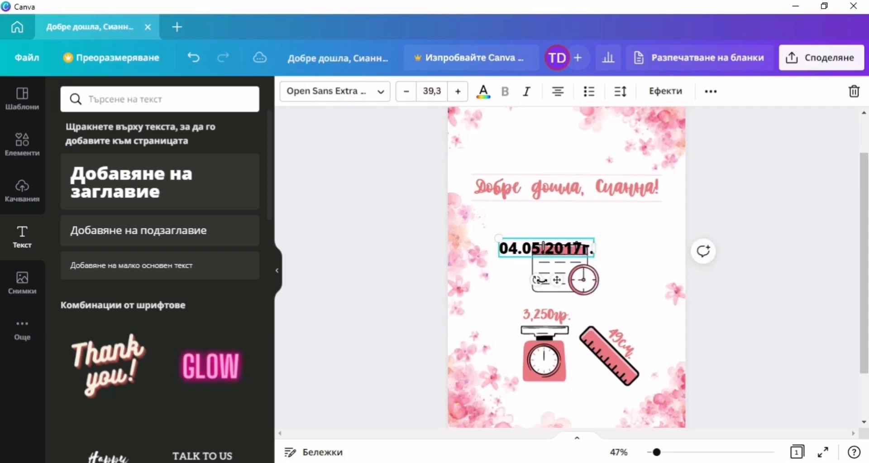
{"action": "left_click_drag", "start_coordinate": [559, 275], "coordinate": [570, 261]}
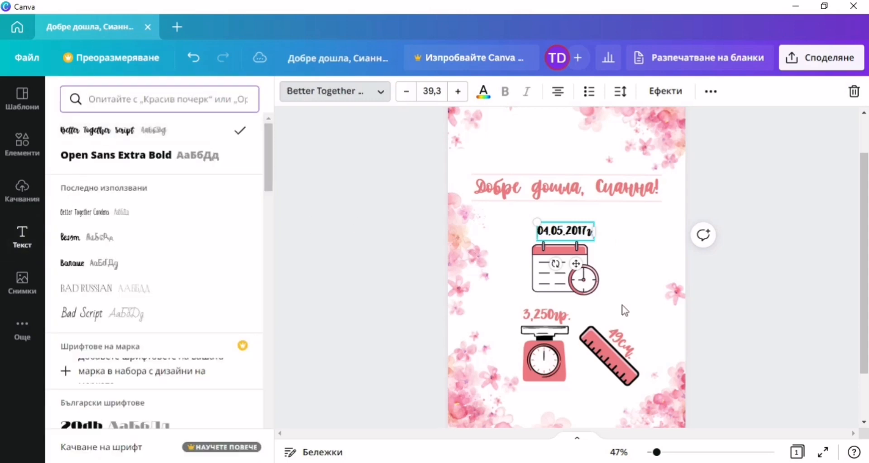
{"action": "left_click_drag", "start_coordinate": [575, 264], "coordinate": [571, 268]}
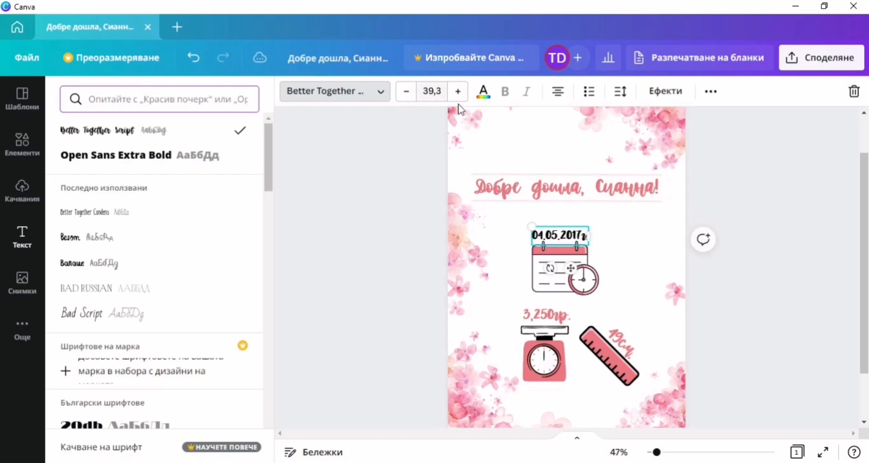
Colour the date pink and fine-tune its size and position above the calendar.
{"action": "left_click", "coordinate": [484, 92]}
{"action": "left_click", "coordinate": [177, 157]}
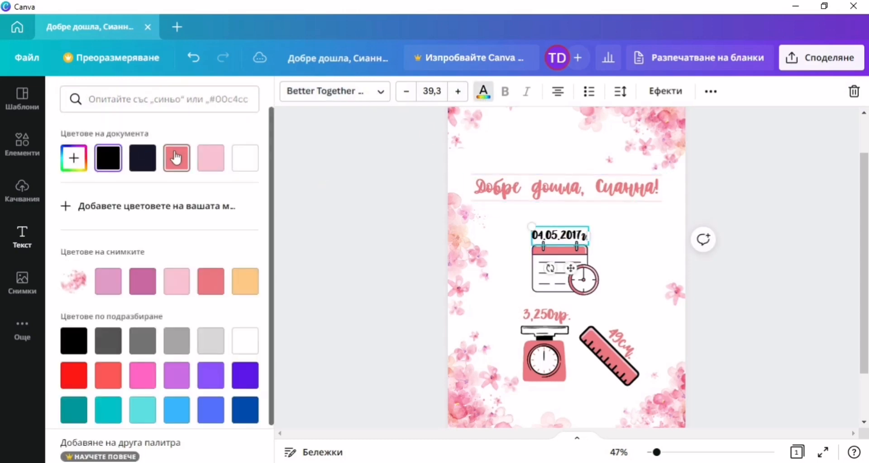
{"action": "left_click", "coordinate": [300, 268]}
{"action": "left_click_drag", "start_coordinate": [532, 226], "coordinate": [525, 224]}
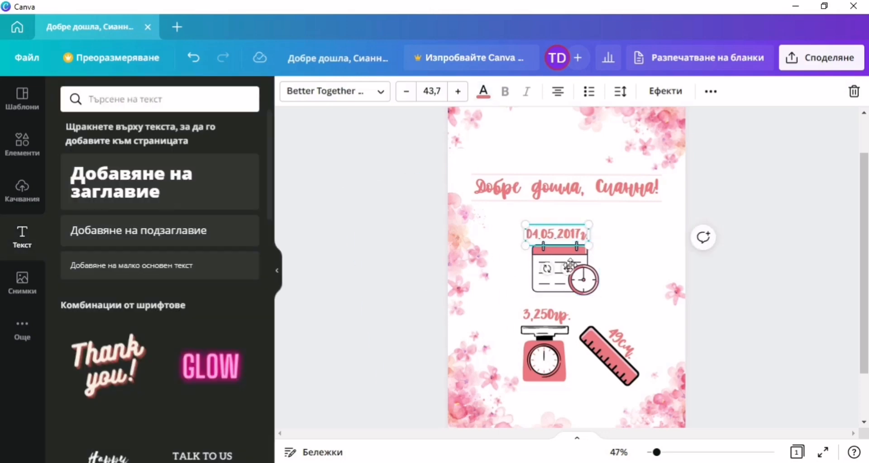
{"action": "left_click_drag", "start_coordinate": [571, 265], "coordinate": [570, 266]}
{"action": "left_click", "coordinate": [434, 297]}
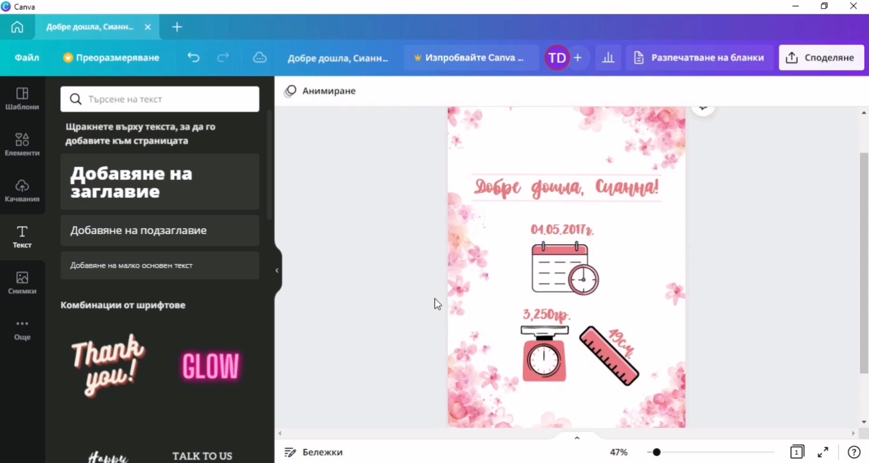
{"action": "left_click_drag", "start_coordinate": [570, 228], "coordinate": [569, 233]}
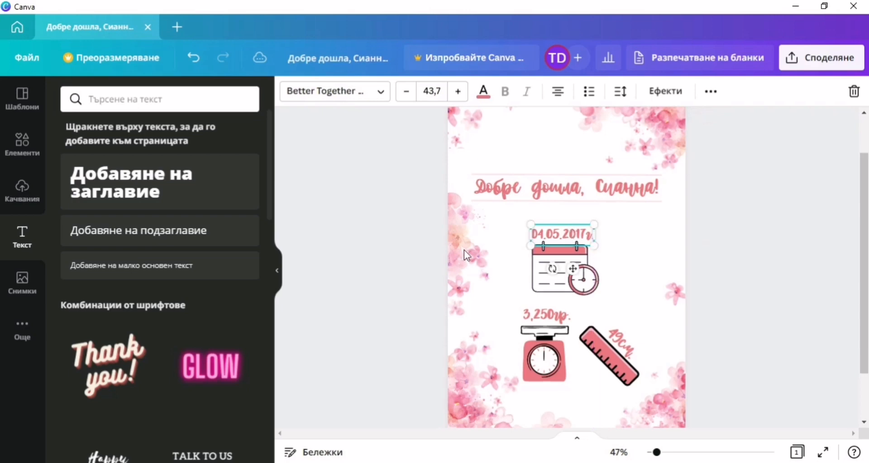
{"action": "left_click", "coordinate": [400, 260]}
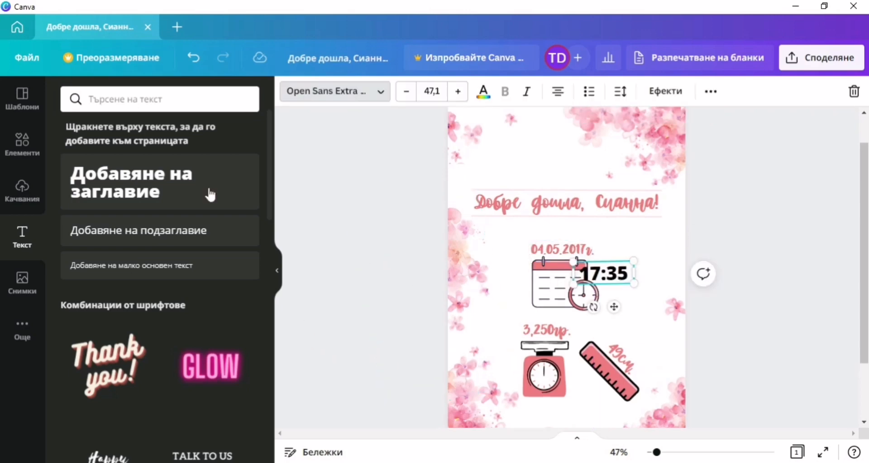
Style the 17:35 time in pink Better Together Script and place it beside the clock icon.
{"action": "left_click", "coordinate": [104, 132]}
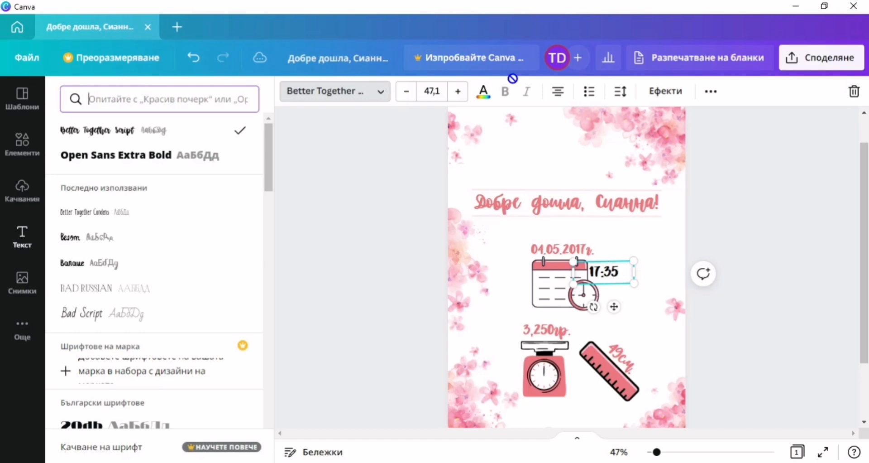
{"action": "left_click", "coordinate": [484, 91]}
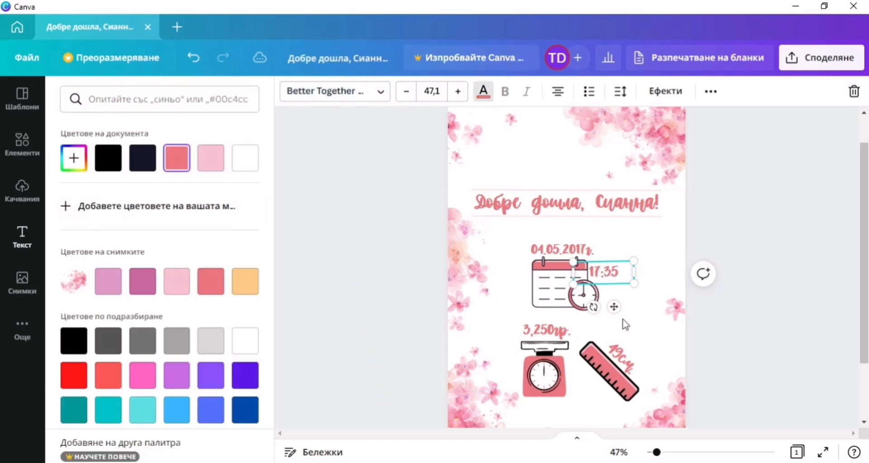
{"action": "left_click_drag", "start_coordinate": [610, 307], "coordinate": [627, 333]}
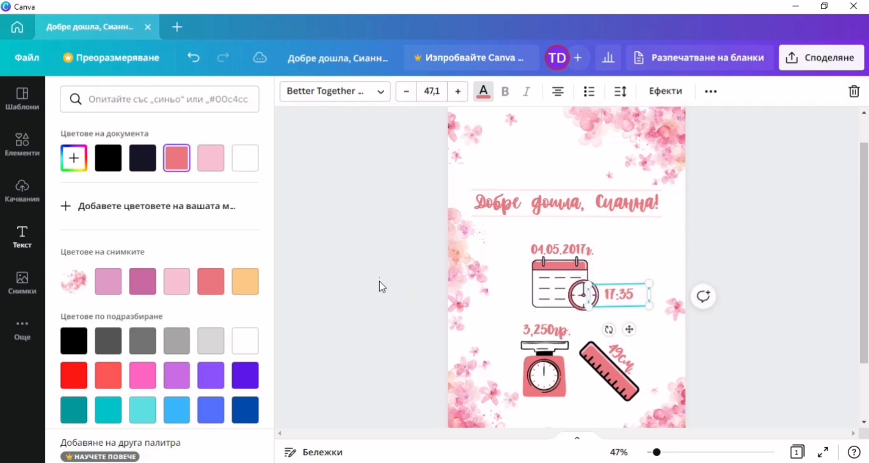
{"action": "left_click", "coordinate": [380, 281]}
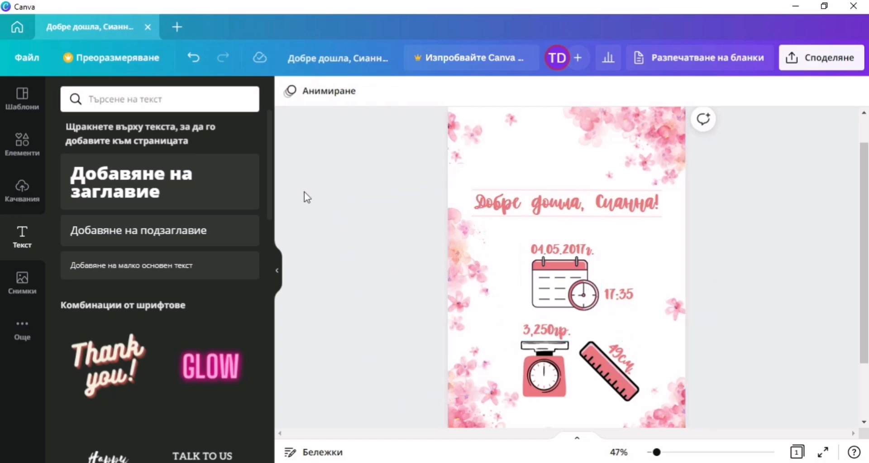
Add a subheading for the hour suffix 'ч.' in pink Better Together Script.
{"action": "left_click", "coordinate": [261, 240]}
{"action": "key", "text": "BackSpace"}
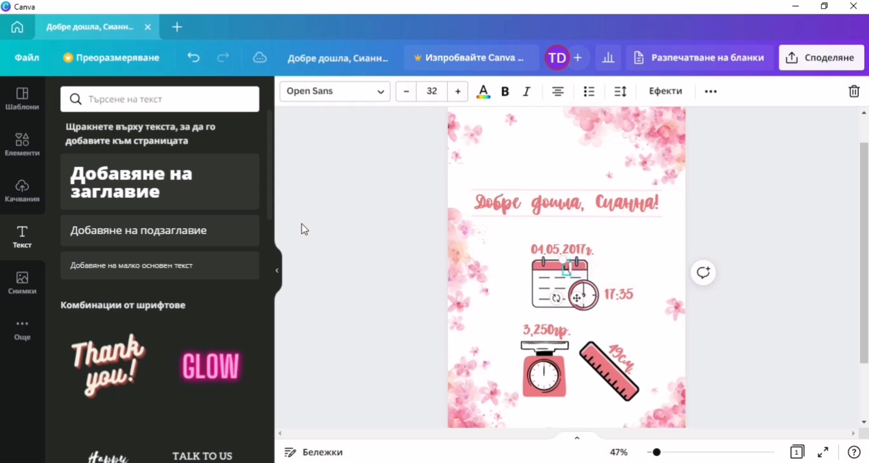
{"action": "type", "text": "4"}
{"action": "left_click", "coordinate": [331, 96]}
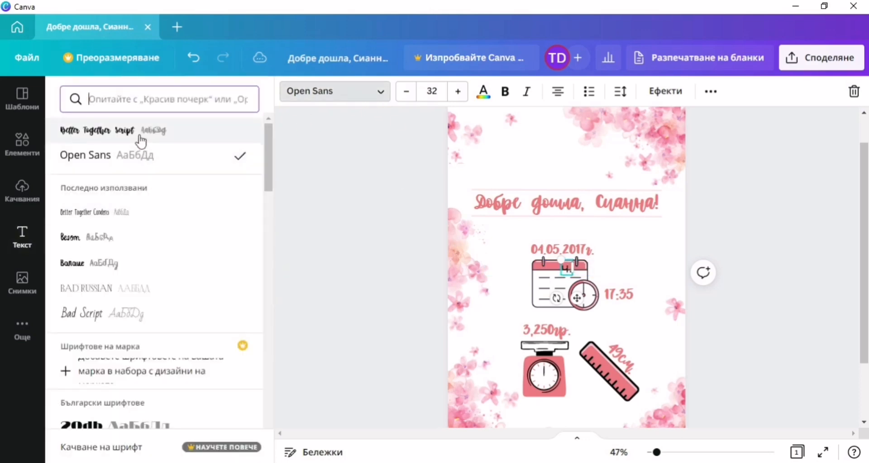
{"action": "left_click", "coordinate": [140, 136]}
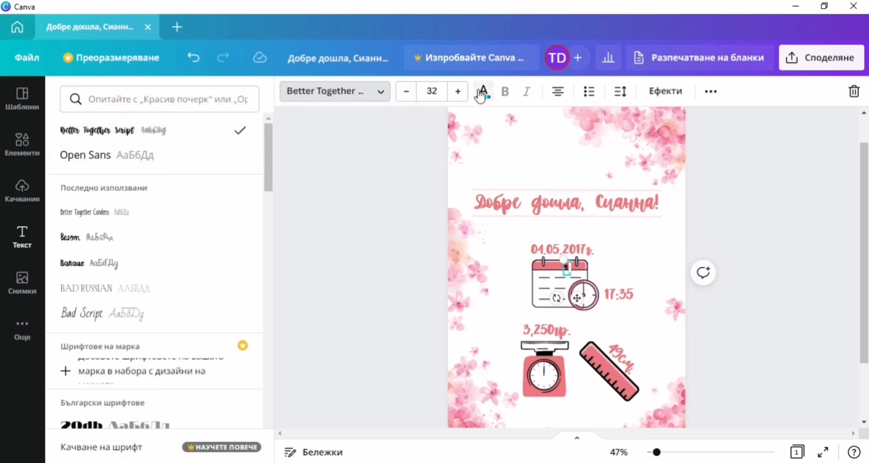
{"action": "left_click", "coordinate": [484, 91]}
{"action": "left_click", "coordinate": [176, 158]}
{"action": "left_click", "coordinate": [362, 270]}
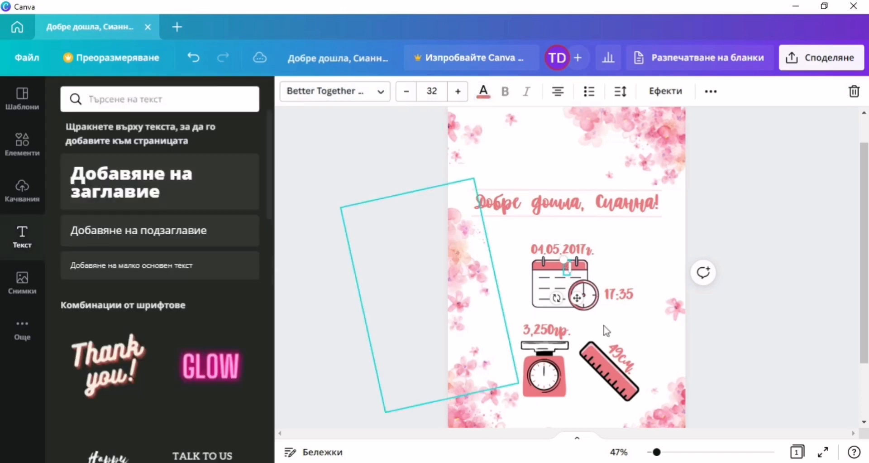
Position the suffix right after 17:35 so the label reads '17:35ч.'.
{"action": "left_click_drag", "start_coordinate": [576, 297], "coordinate": [646, 325]}
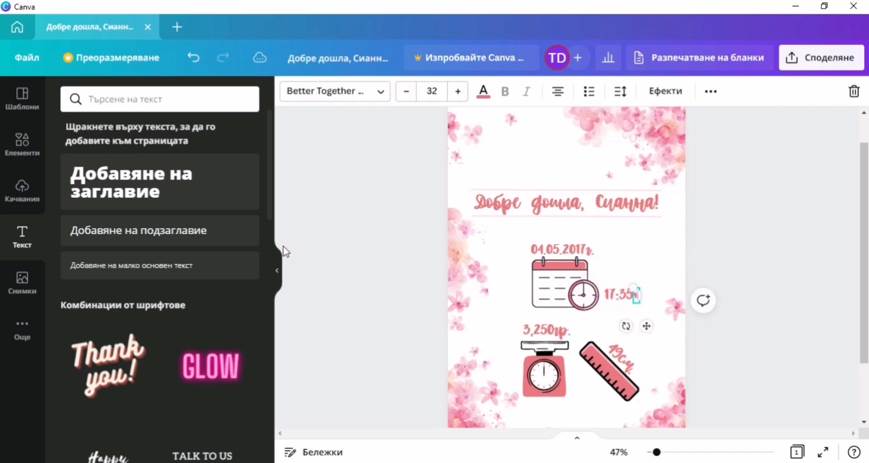
{"action": "left_click", "coordinate": [352, 244]}
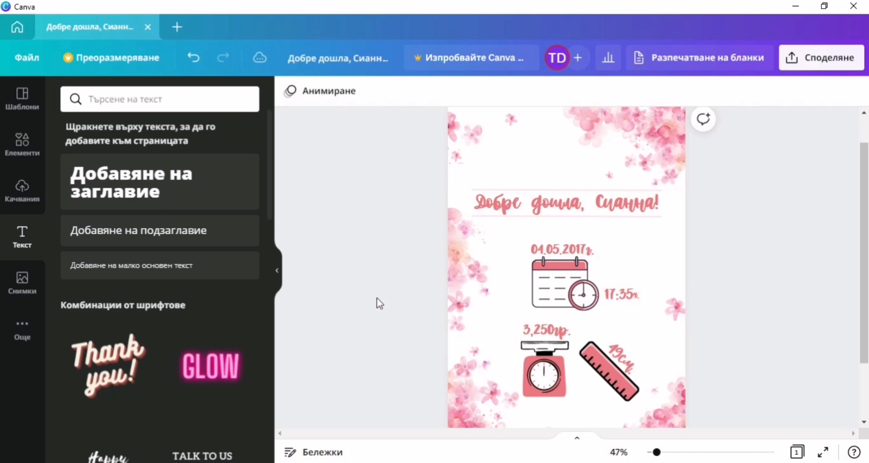
{"action": "left_click_drag", "start_coordinate": [638, 299], "coordinate": [639, 296]}
{"action": "left_click", "coordinate": [351, 257]}
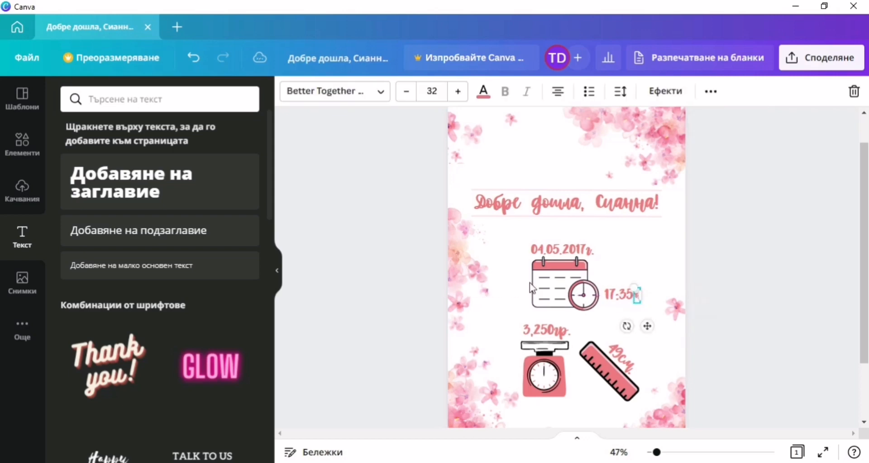
{"action": "left_click", "coordinate": [375, 316]}
Add the yellow flower rattle from the Elements Magic recommendations.
{"action": "left_click", "coordinate": [22, 144]}
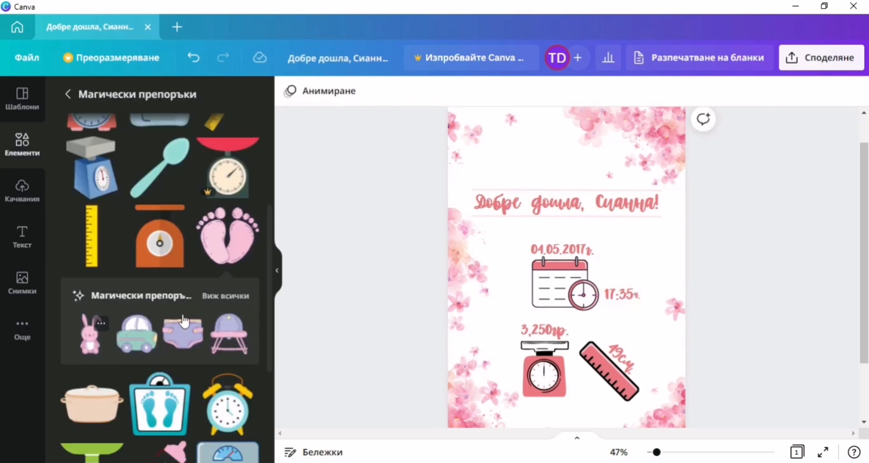
{"action": "left_click", "coordinate": [121, 280]}
{"action": "scroll", "coordinate": [157, 344], "scroll_direction": "down", "scroll_amount": 5}
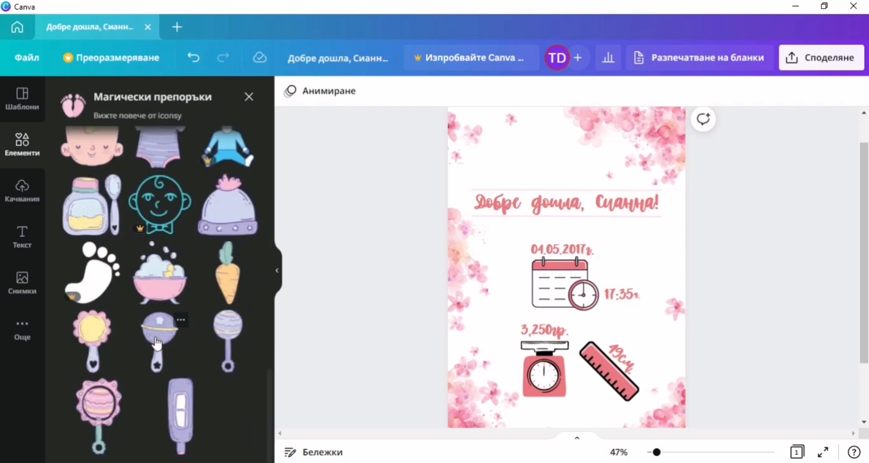
{"action": "left_click", "coordinate": [89, 339]}
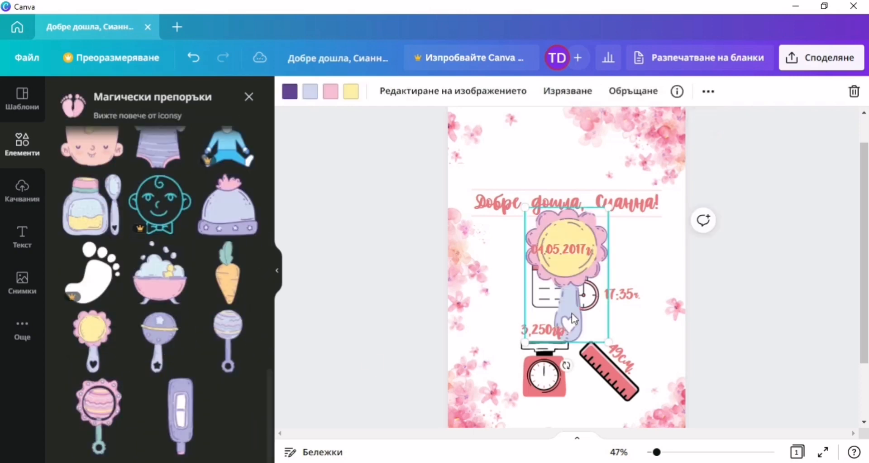
Shrink and tilt the rattle and place it left of the calendar.
{"action": "left_click_drag", "start_coordinate": [594, 240], "coordinate": [510, 281]}
{"action": "left_click_drag", "start_coordinate": [496, 358], "coordinate": [434, 356]}
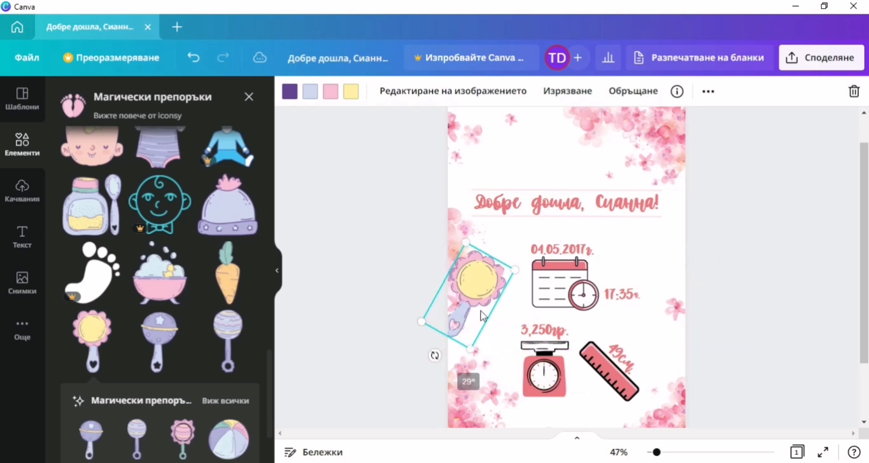
{"action": "mouse_move", "coordinate": [471, 303]}
{"action": "left_mouse_down"}
{"action": "mouse_move", "coordinate": [642, 257]}
{"action": "mouse_move", "coordinate": [521, 163]}
{"action": "mouse_move", "coordinate": [528, 104]}
{"action": "mouse_move", "coordinate": [473, 349]}
{"action": "mouse_move", "coordinate": [479, 307]}
{"action": "left_mouse_up"}
{"action": "left_click_drag", "start_coordinate": [478, 359], "coordinate": [475, 344]}
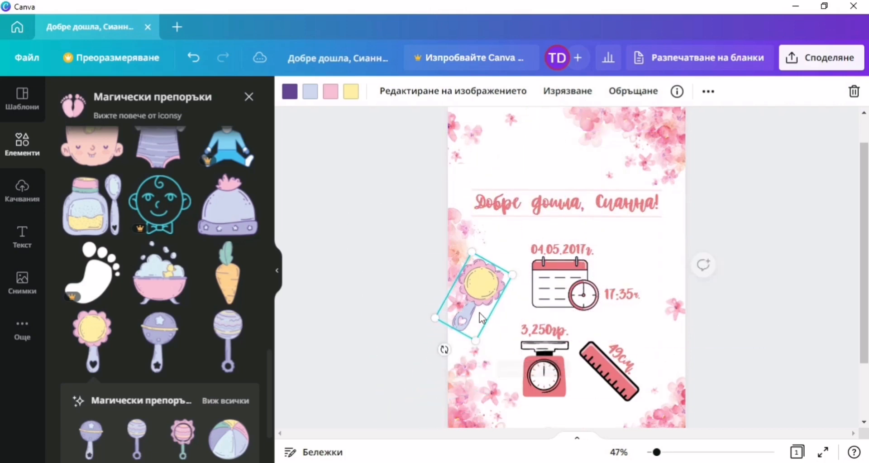
{"action": "left_click_drag", "start_coordinate": [480, 311], "coordinate": [487, 312]}
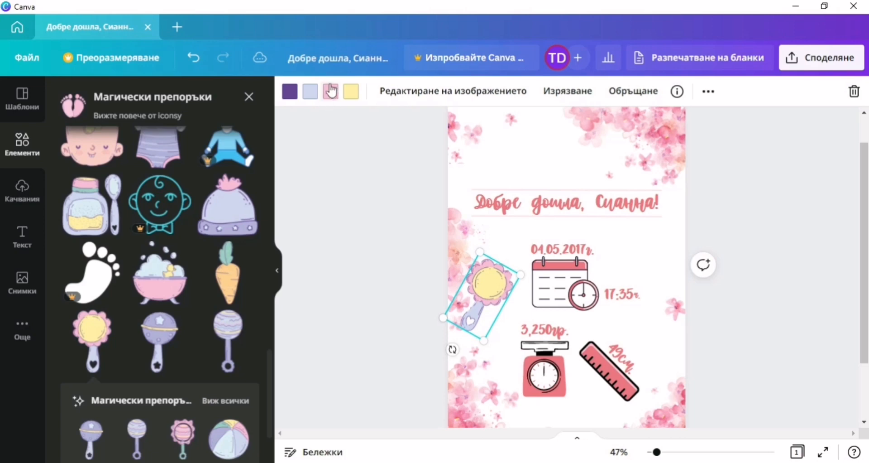
Recolour the rattle: coral petals, white centre, pink handle, black outlines, tilting it slightly more.
{"action": "left_click", "coordinate": [330, 98]}
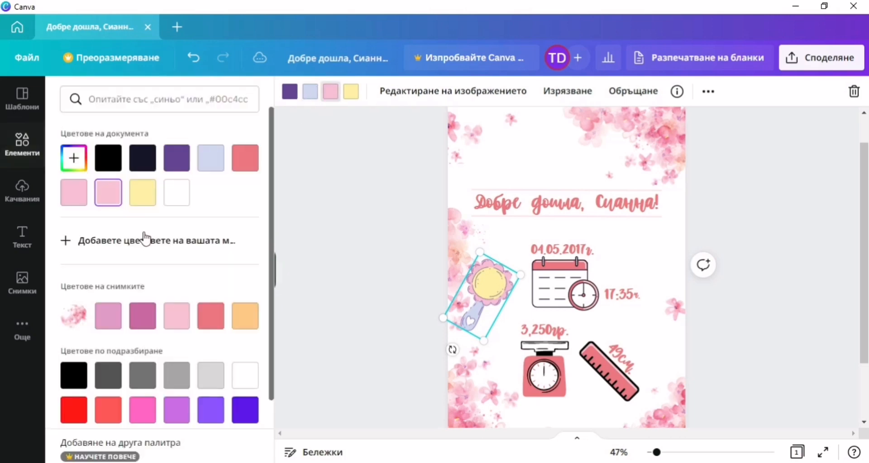
{"action": "left_click", "coordinate": [245, 158]}
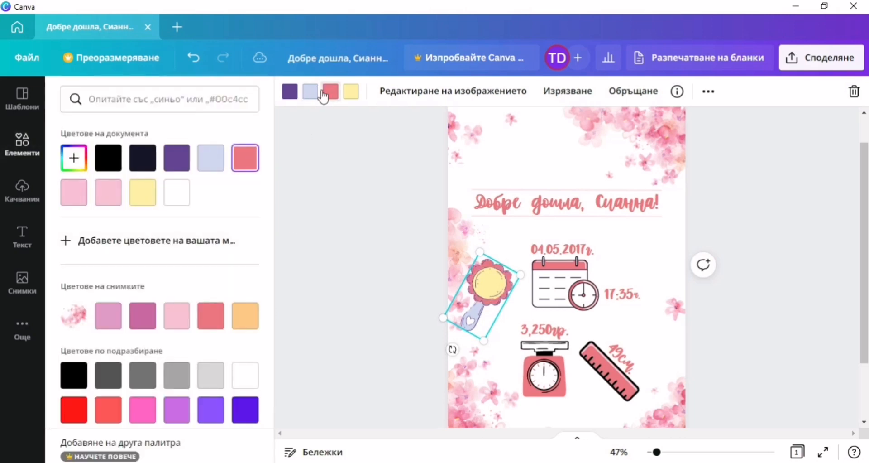
{"action": "left_click", "coordinate": [351, 91]}
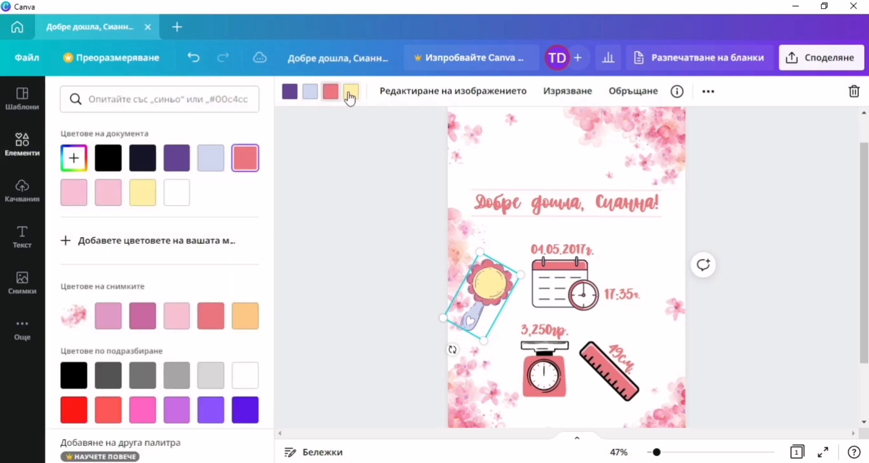
{"action": "left_click", "coordinate": [178, 199]}
{"action": "left_click", "coordinate": [311, 92]}
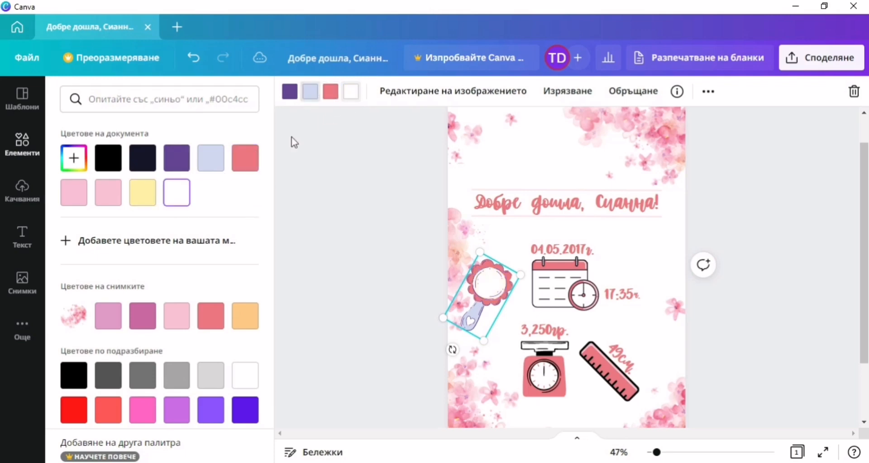
{"action": "left_click", "coordinate": [99, 192]}
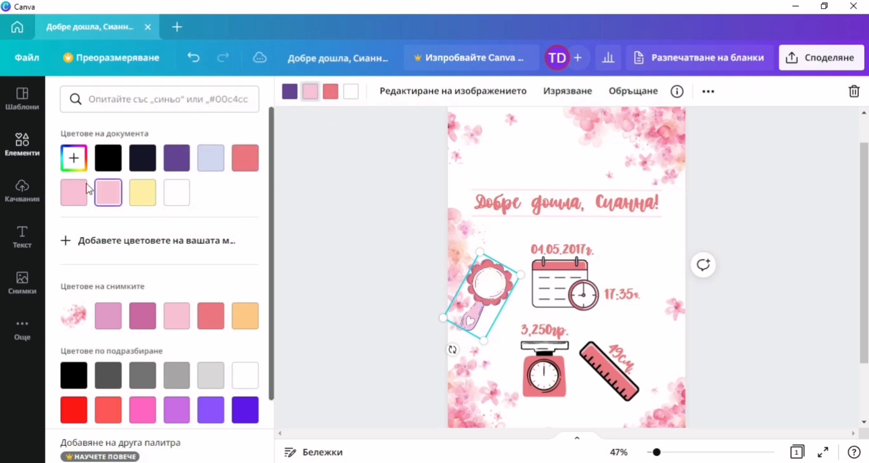
{"action": "left_click", "coordinate": [290, 93]}
{"action": "left_click", "coordinate": [108, 168]}
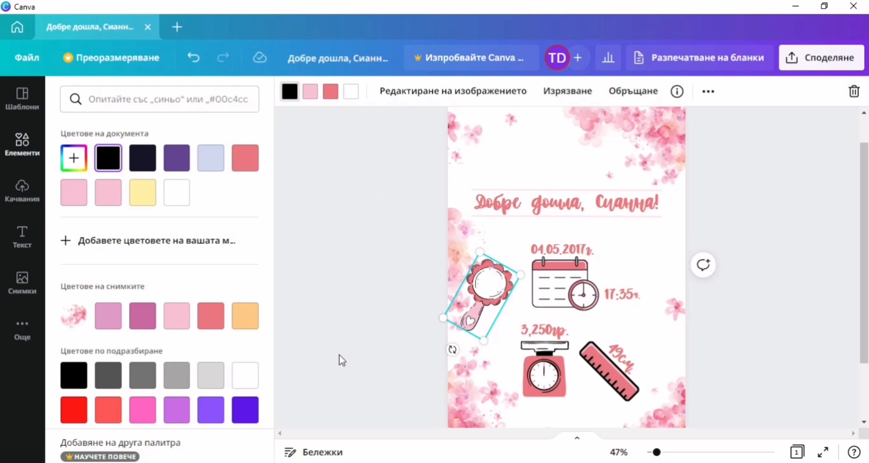
{"action": "left_click_drag", "start_coordinate": [452, 349], "coordinate": [483, 277]}
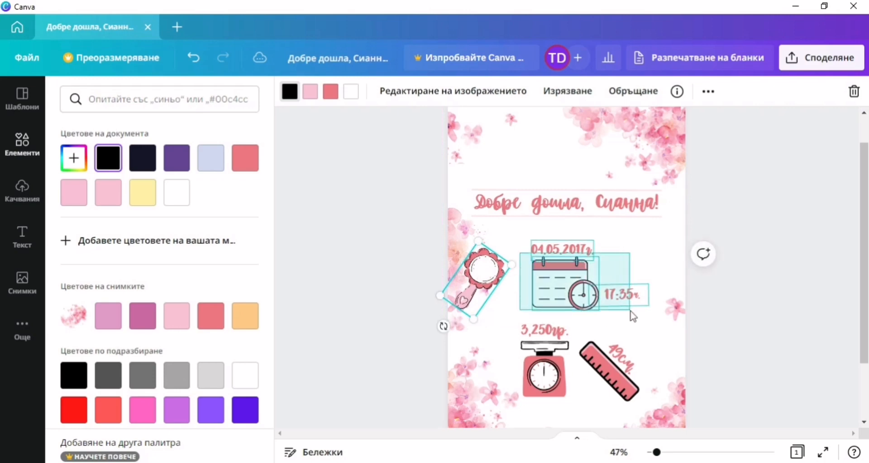
Drag the date, calendar and time group rightward and settle the tilted rattle beside it.
{"action": "left_click", "coordinate": [583, 298]}
{"action": "mouse_move", "coordinate": [583, 298]}
{"action": "left_mouse_down"}
{"action": "mouse_move", "coordinate": [611, 298]}
{"action": "mouse_move", "coordinate": [586, 305]}
{"action": "mouse_move", "coordinate": [588, 284]}
{"action": "left_mouse_up"}
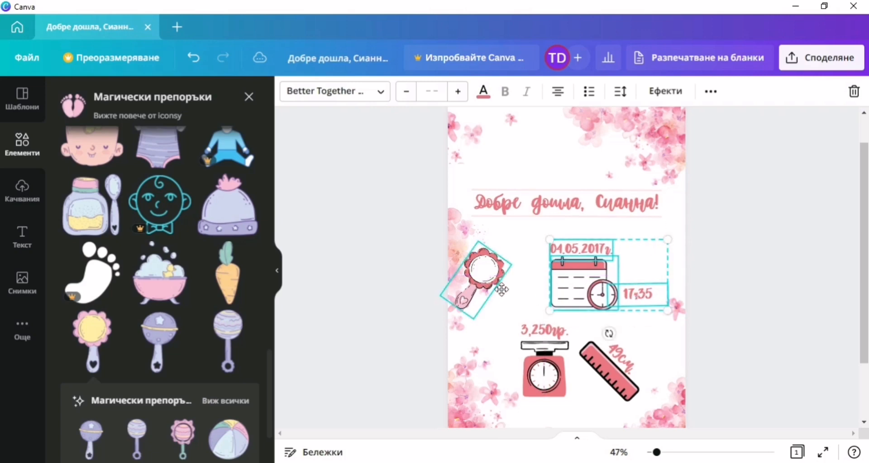
{"action": "left_click_drag", "start_coordinate": [480, 281], "coordinate": [514, 289]}
{"action": "left_click", "coordinate": [350, 260]}
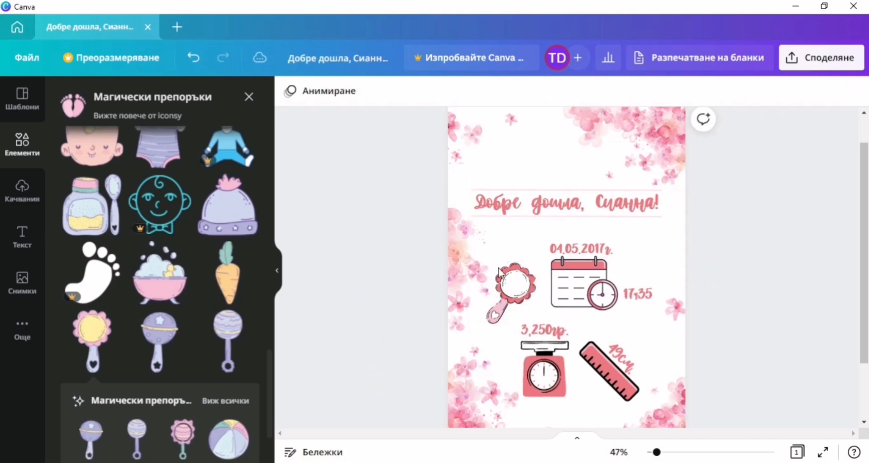
{"action": "left_click", "coordinate": [524, 294]}
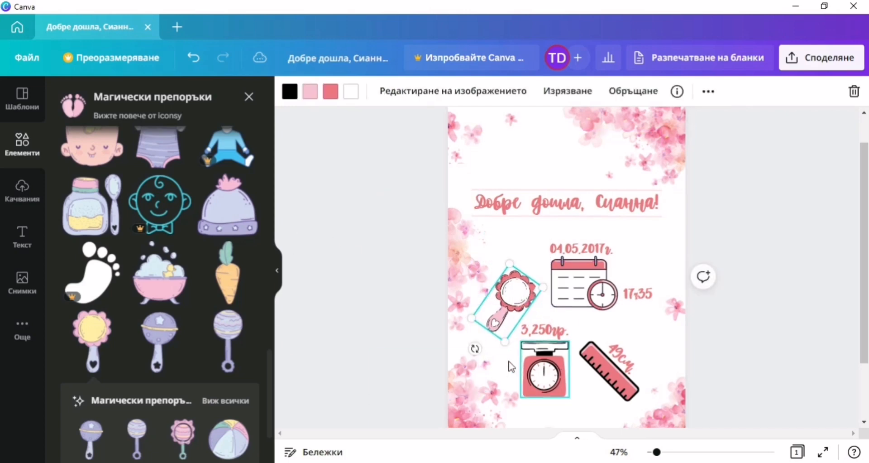
{"action": "left_click", "coordinate": [376, 281]}
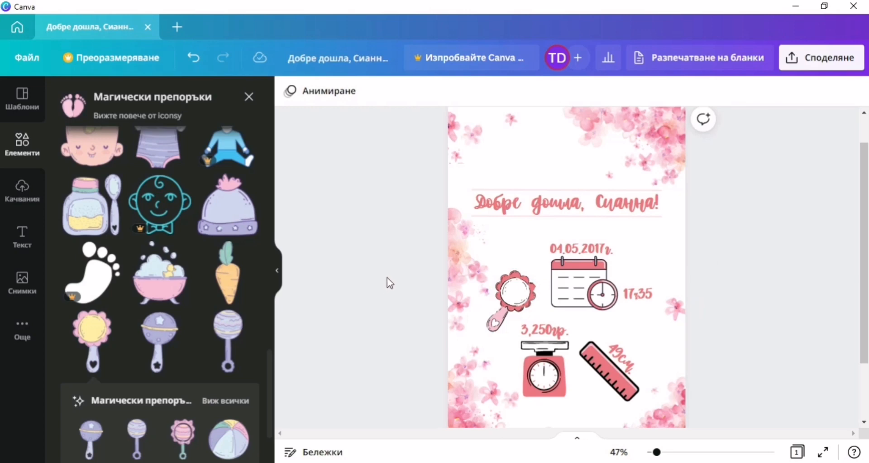
Download the welcome card via Share > More > Download, switching file type from PNG to JPG.
{"action": "left_click", "coordinate": [811, 65]}
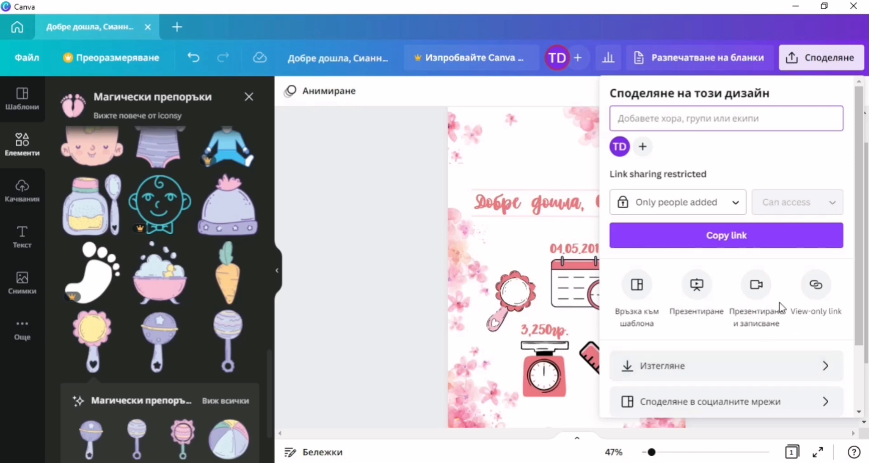
{"action": "scroll", "coordinate": [780, 303], "scroll_direction": "down", "scroll_amount": 2}
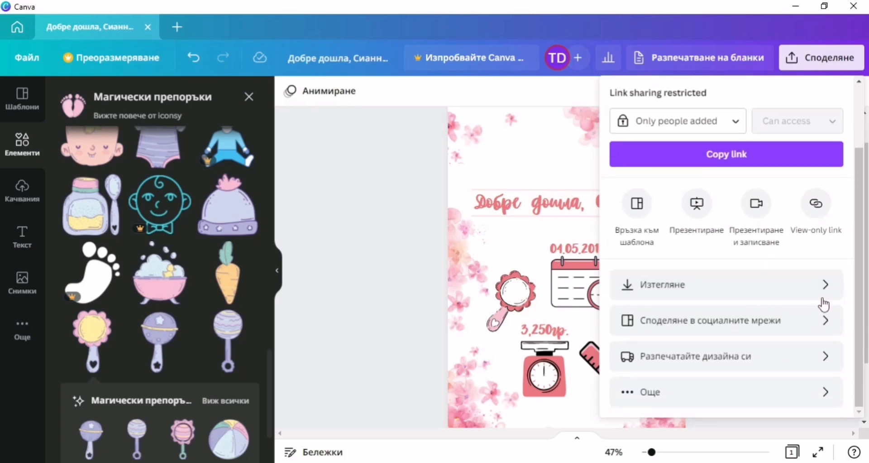
{"action": "left_click", "coordinate": [638, 396]}
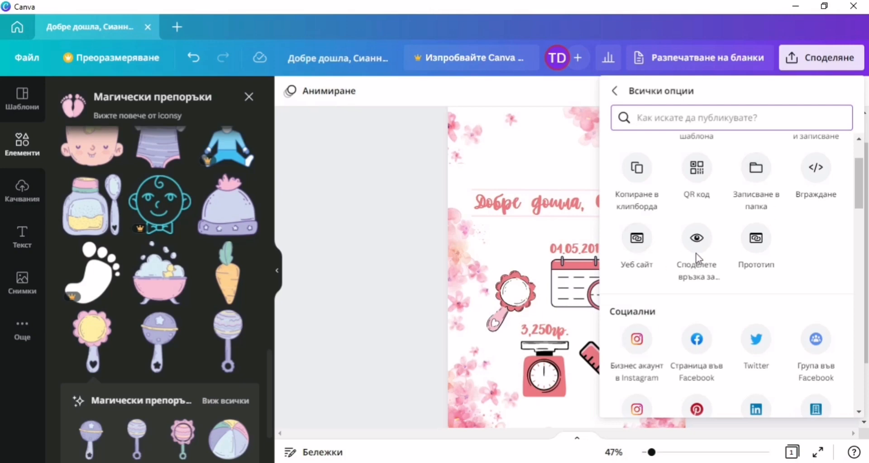
{"action": "scroll", "coordinate": [764, 243], "scroll_direction": "down", "scroll_amount": 4}
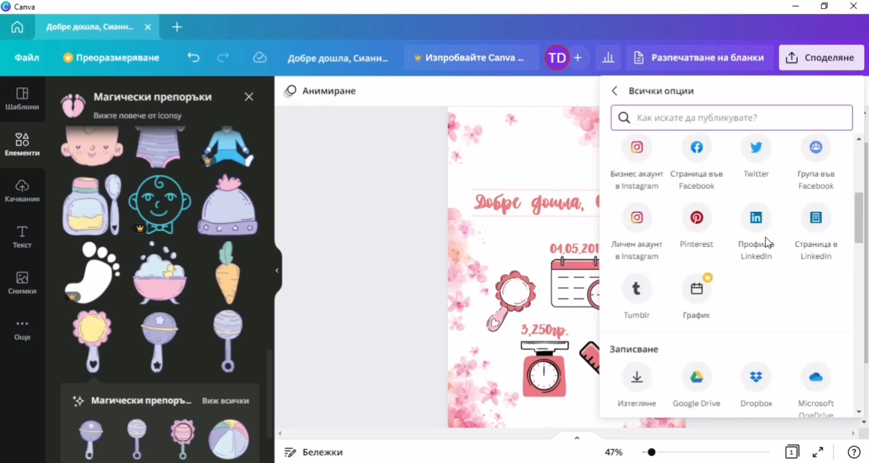
{"action": "scroll", "coordinate": [765, 242], "scroll_direction": "down", "scroll_amount": 3}
{"action": "left_click", "coordinate": [639, 256]}
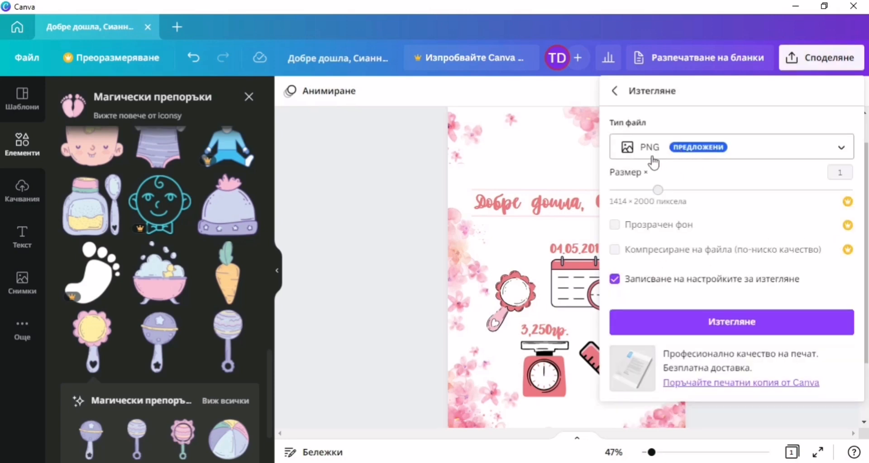
{"action": "left_click", "coordinate": [648, 153]}
{"action": "left_click", "coordinate": [661, 220]}
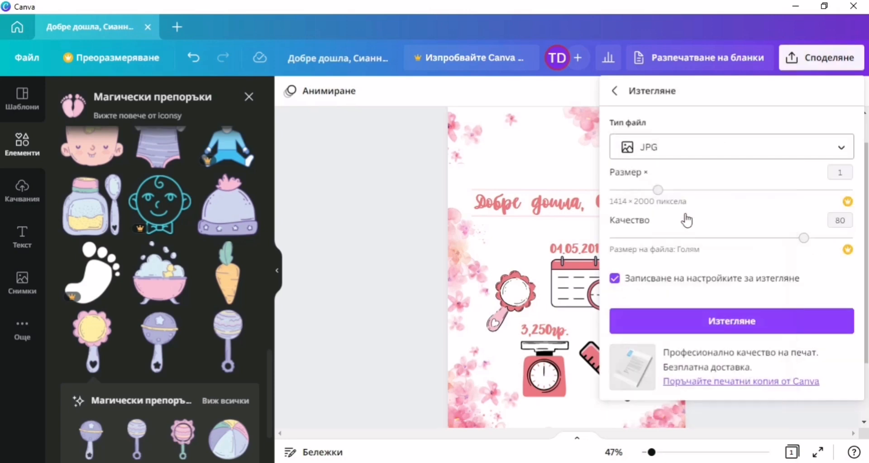
{"action": "left_click", "coordinate": [693, 320]}
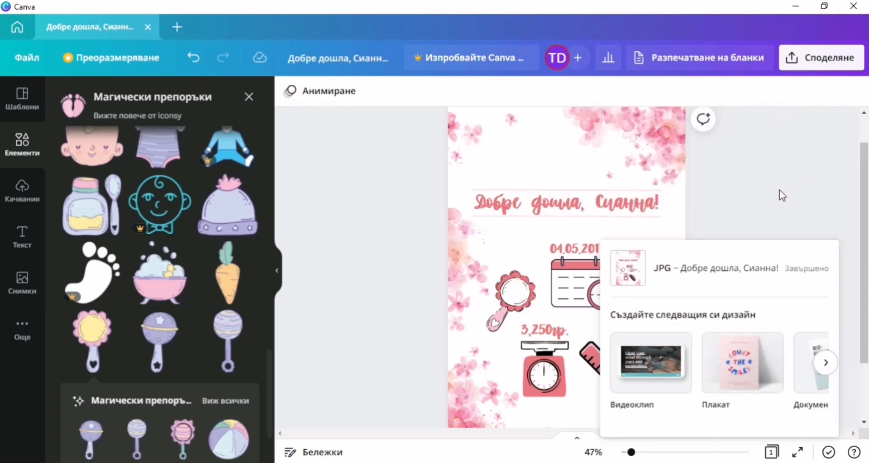
{"action": "left_click", "coordinate": [779, 170]}
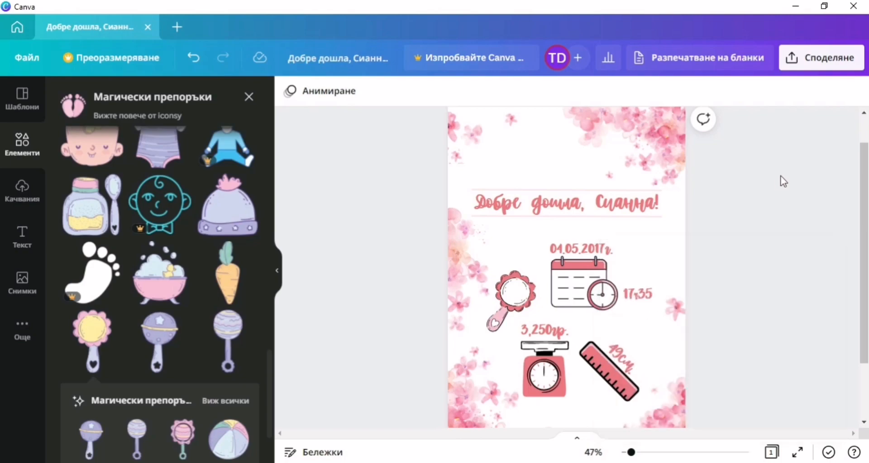